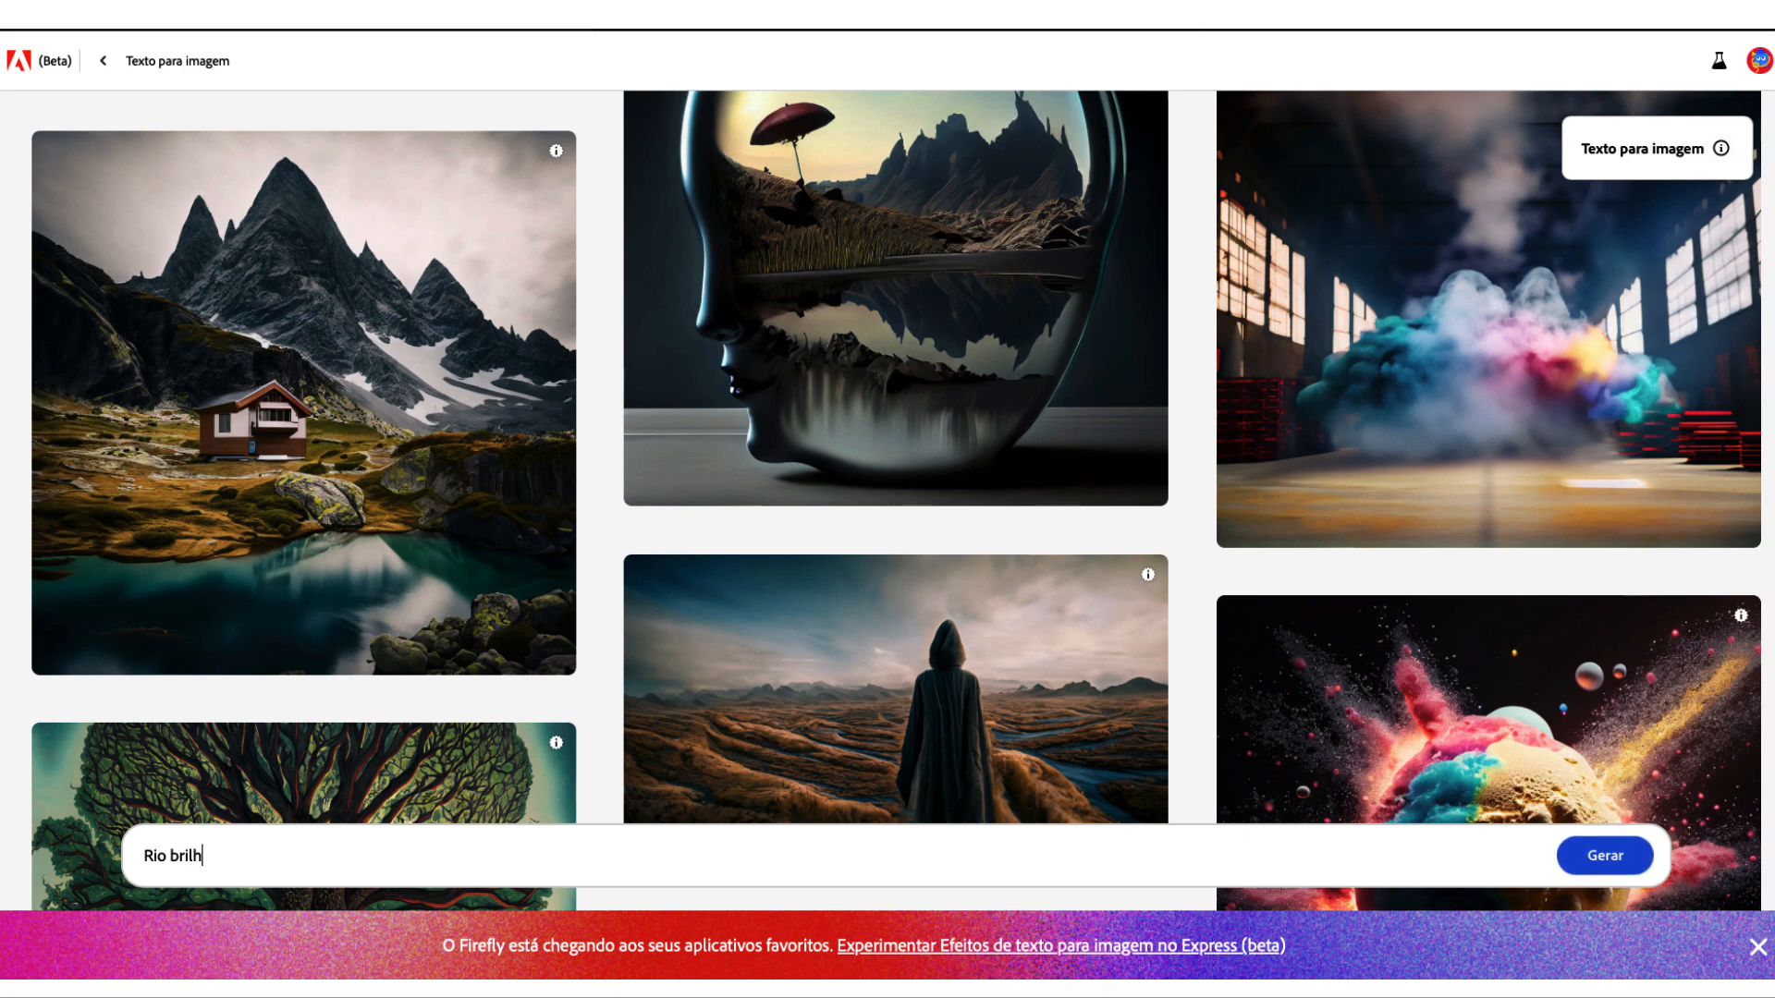
- Generate images from the prompt "Rio brilhante em uma caverna" and set the aspect ratio to Retrato (3:4)
text(uma caverna)
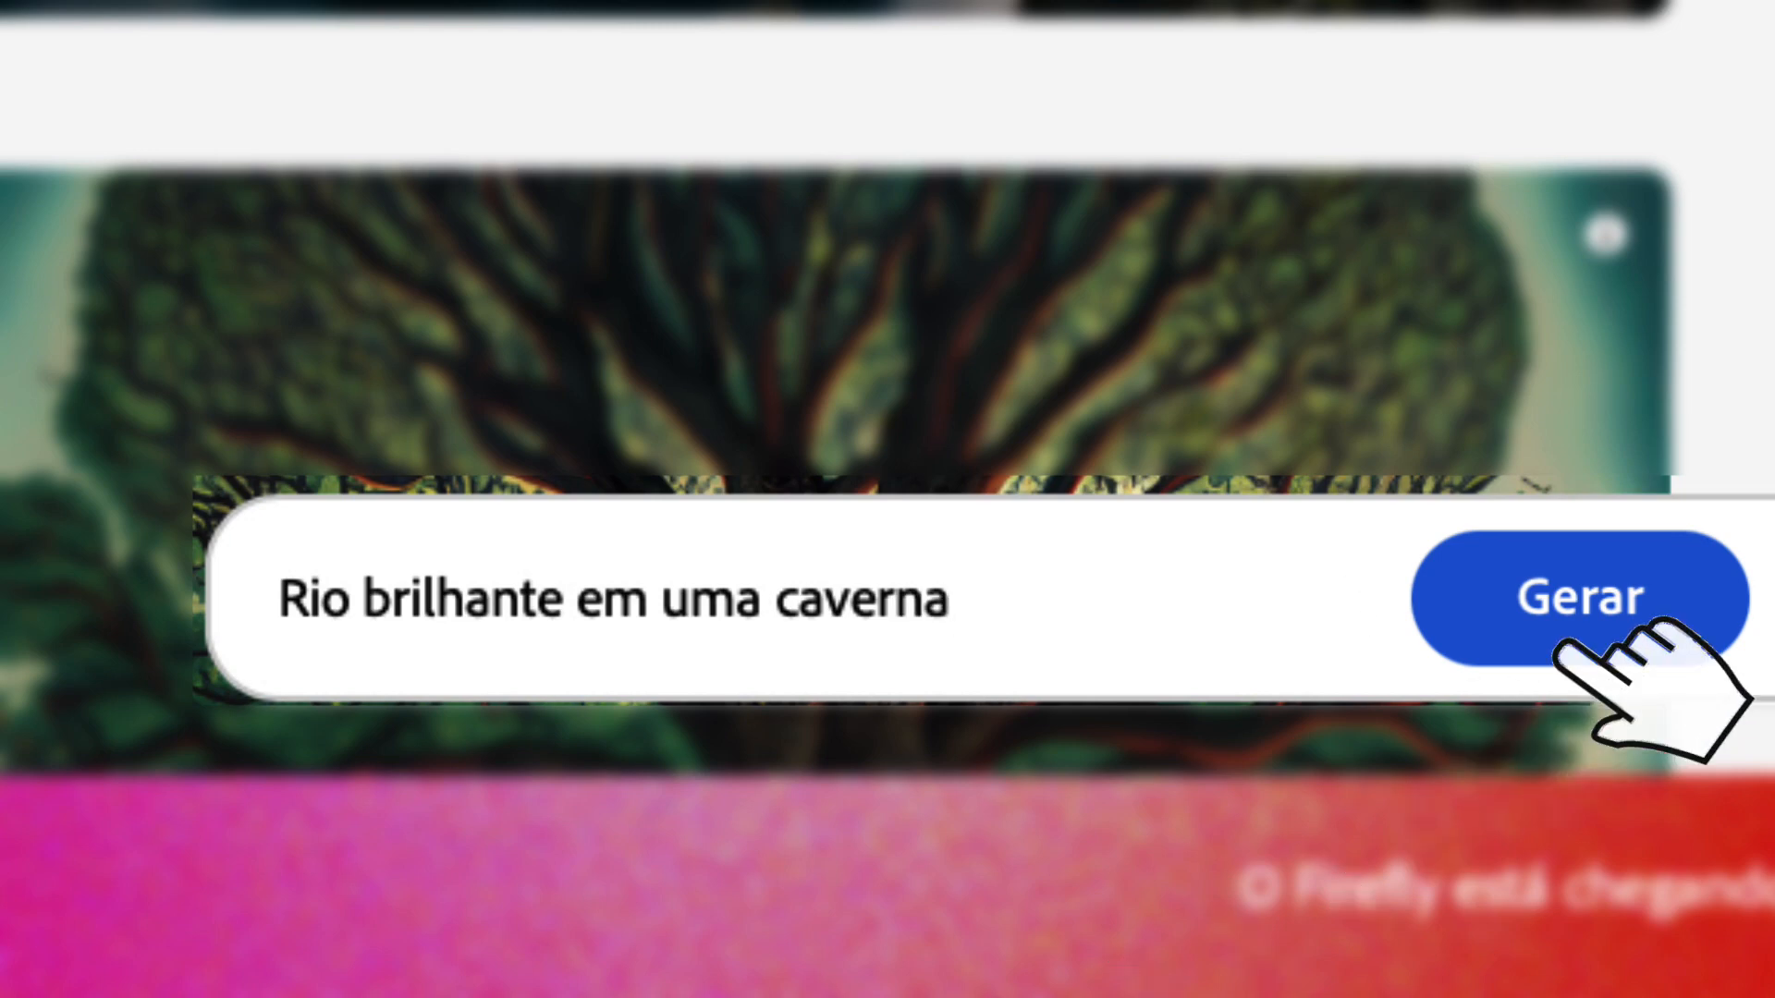
click(1581, 629)
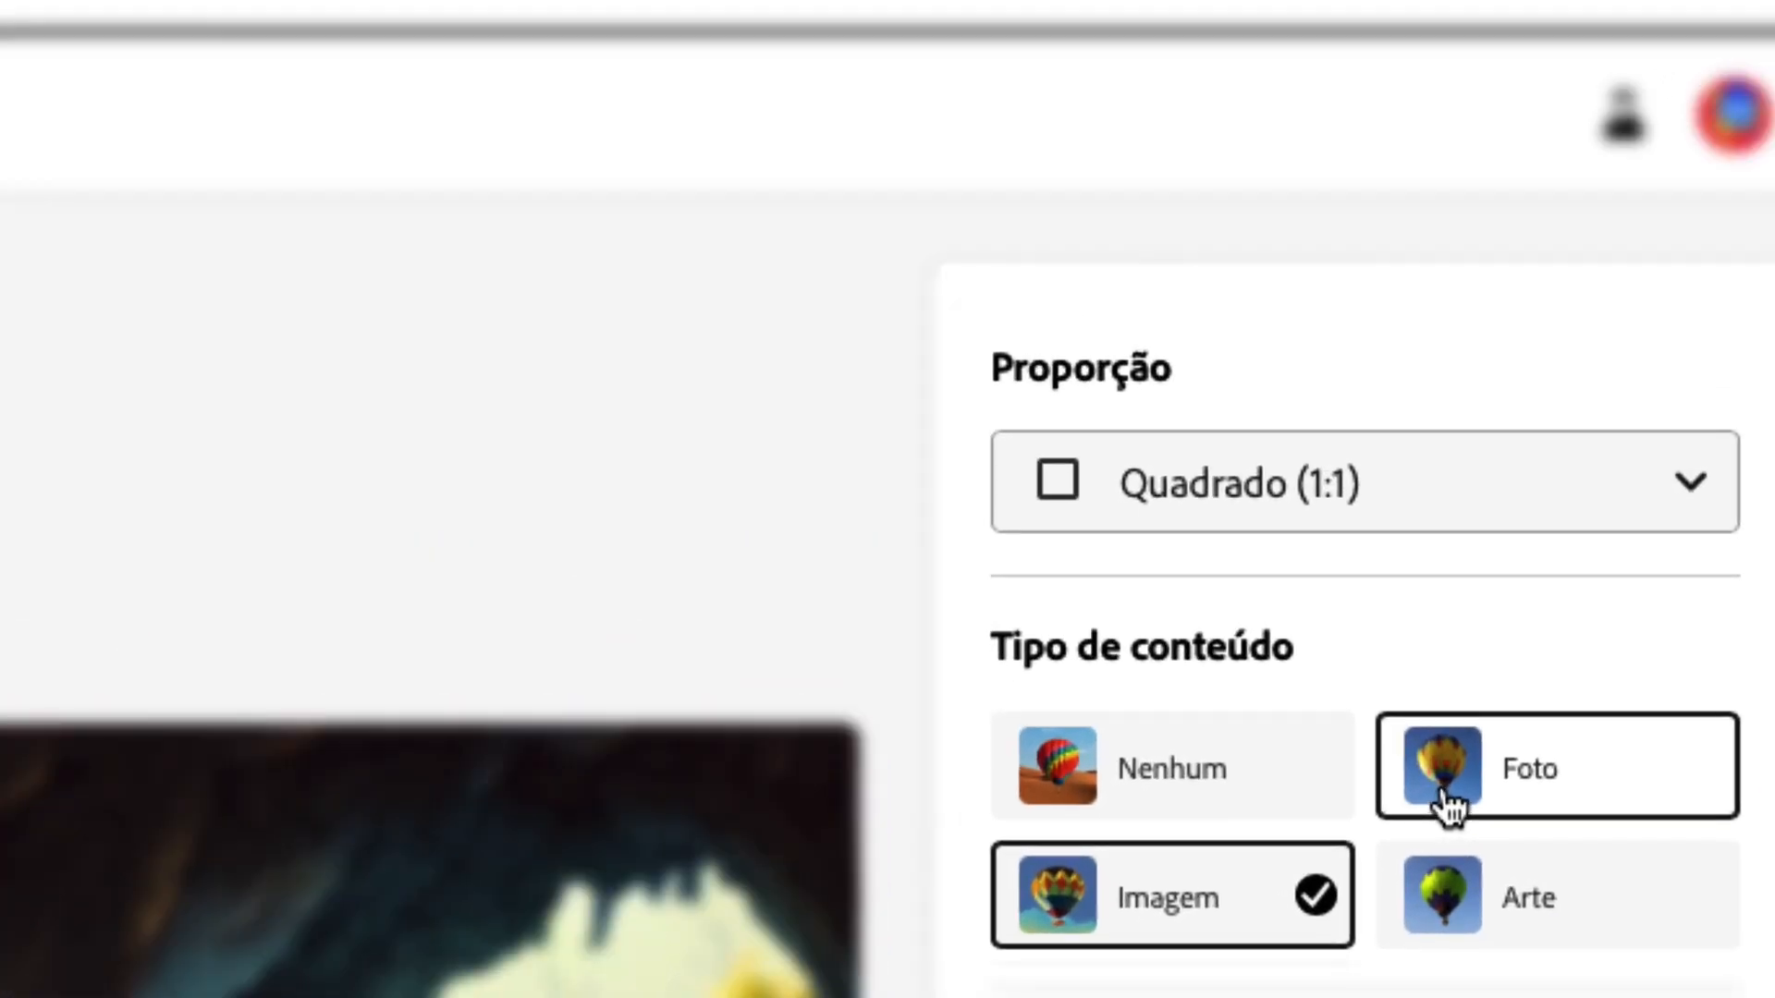
click(1168, 513)
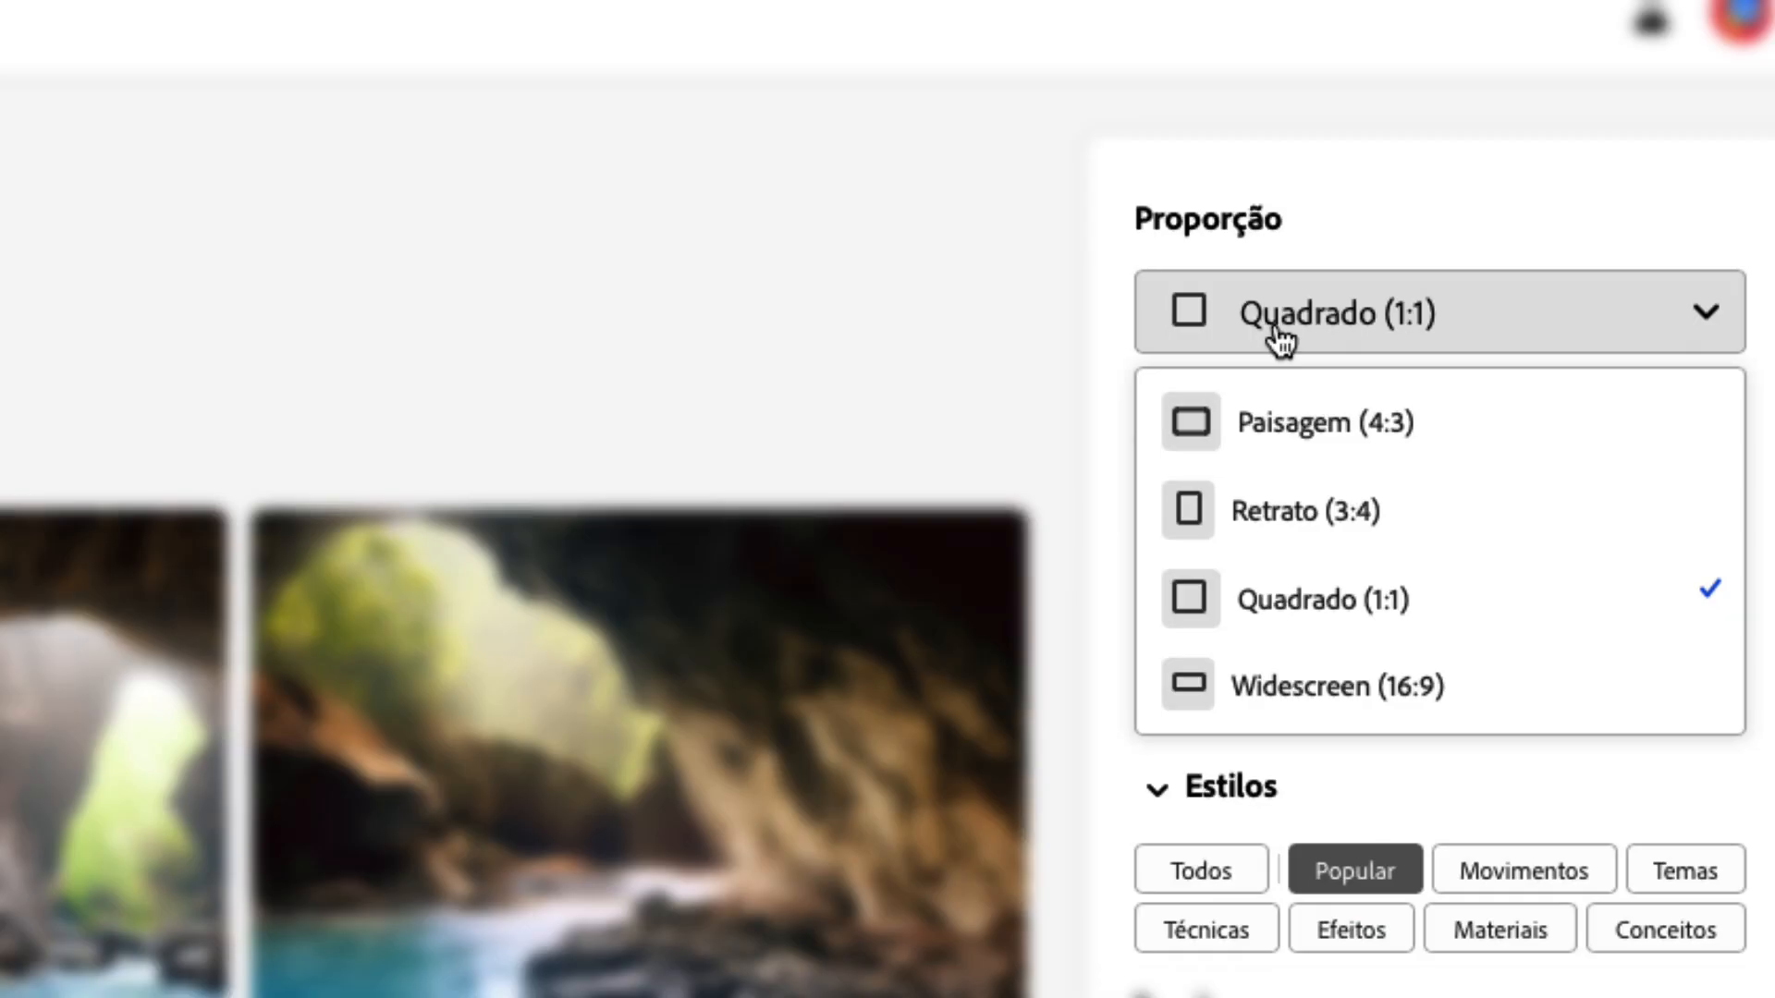
click(1303, 511)
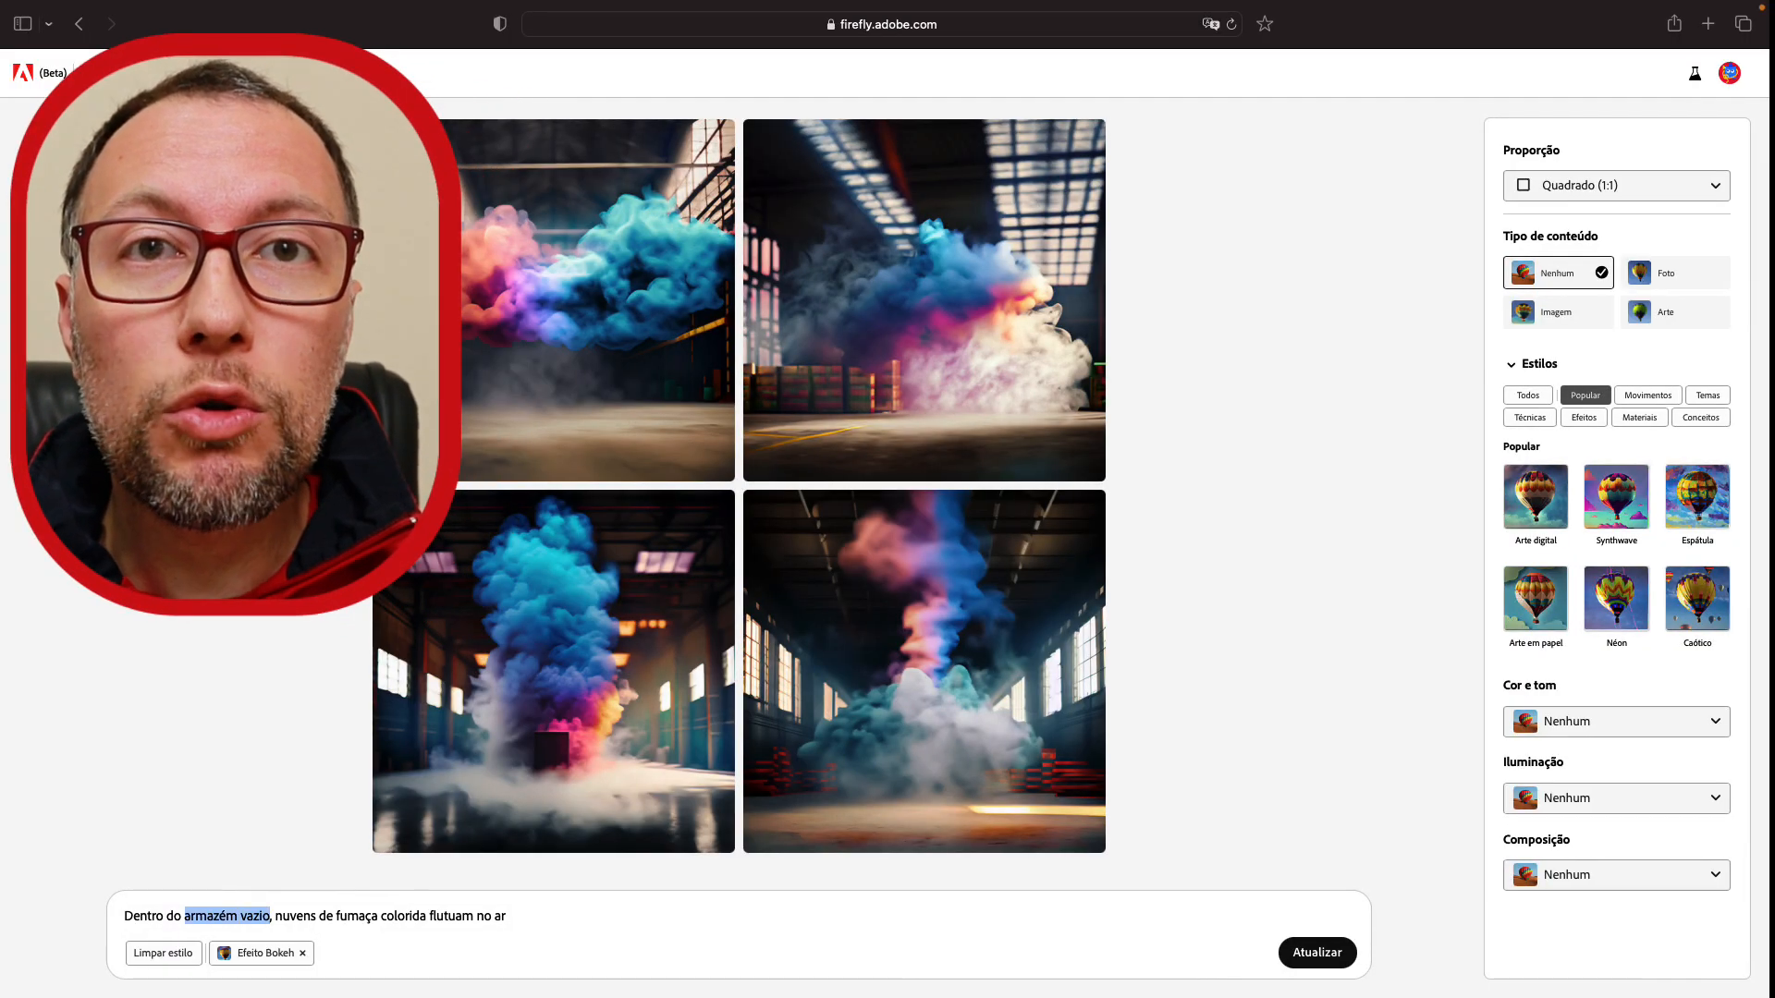
- In the prompt, replace "do armazém vazio" with "de um infinito de cor preta completamente vazio com um universo inteiro"
drag(185, 916, 166, 916)
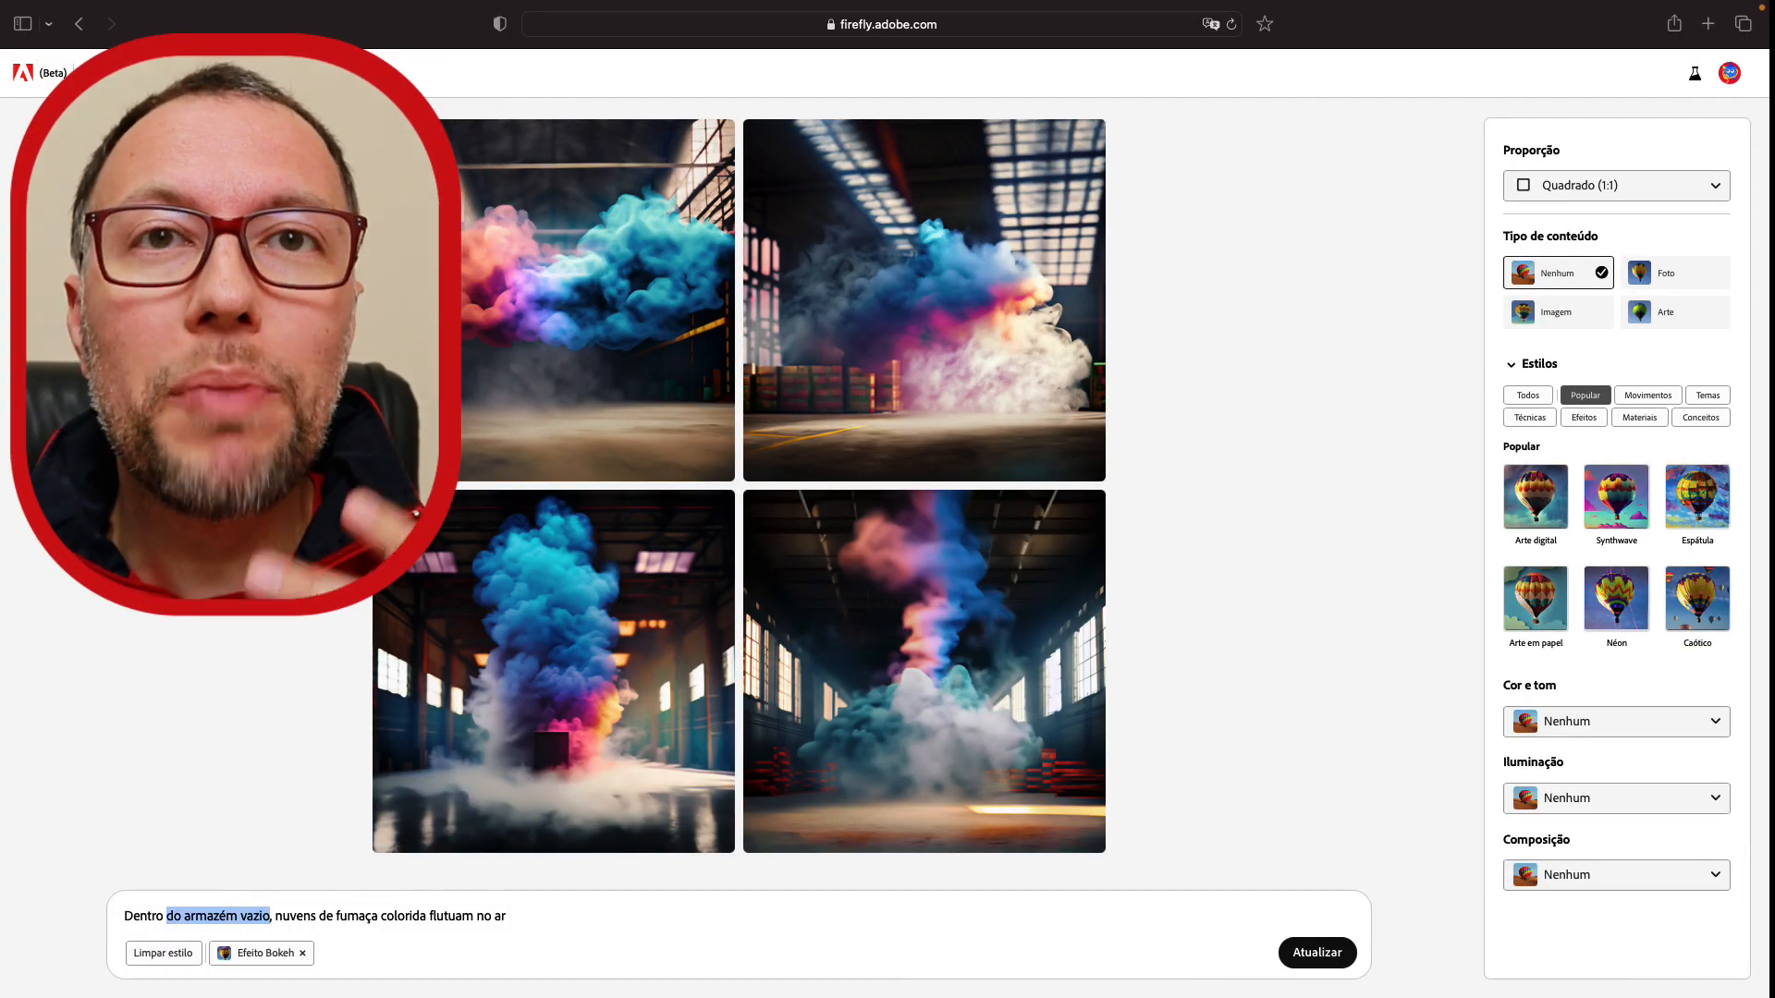
text(de um infinit)
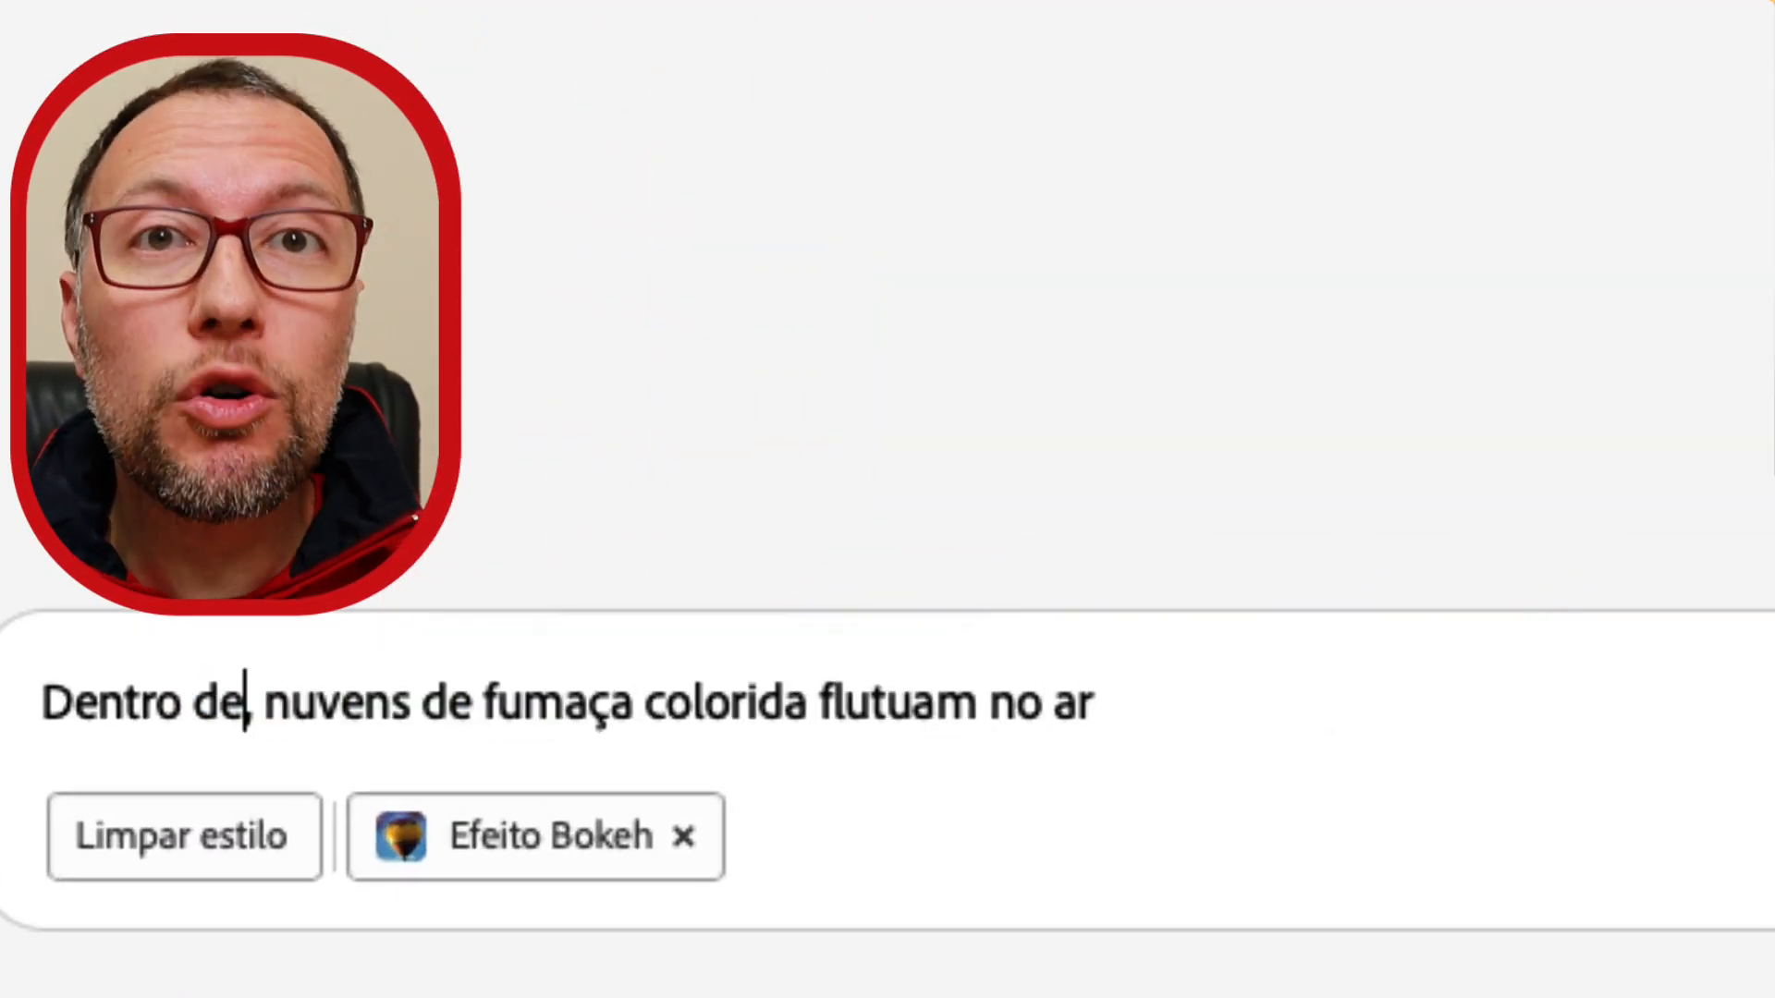
text(o de cor pr)
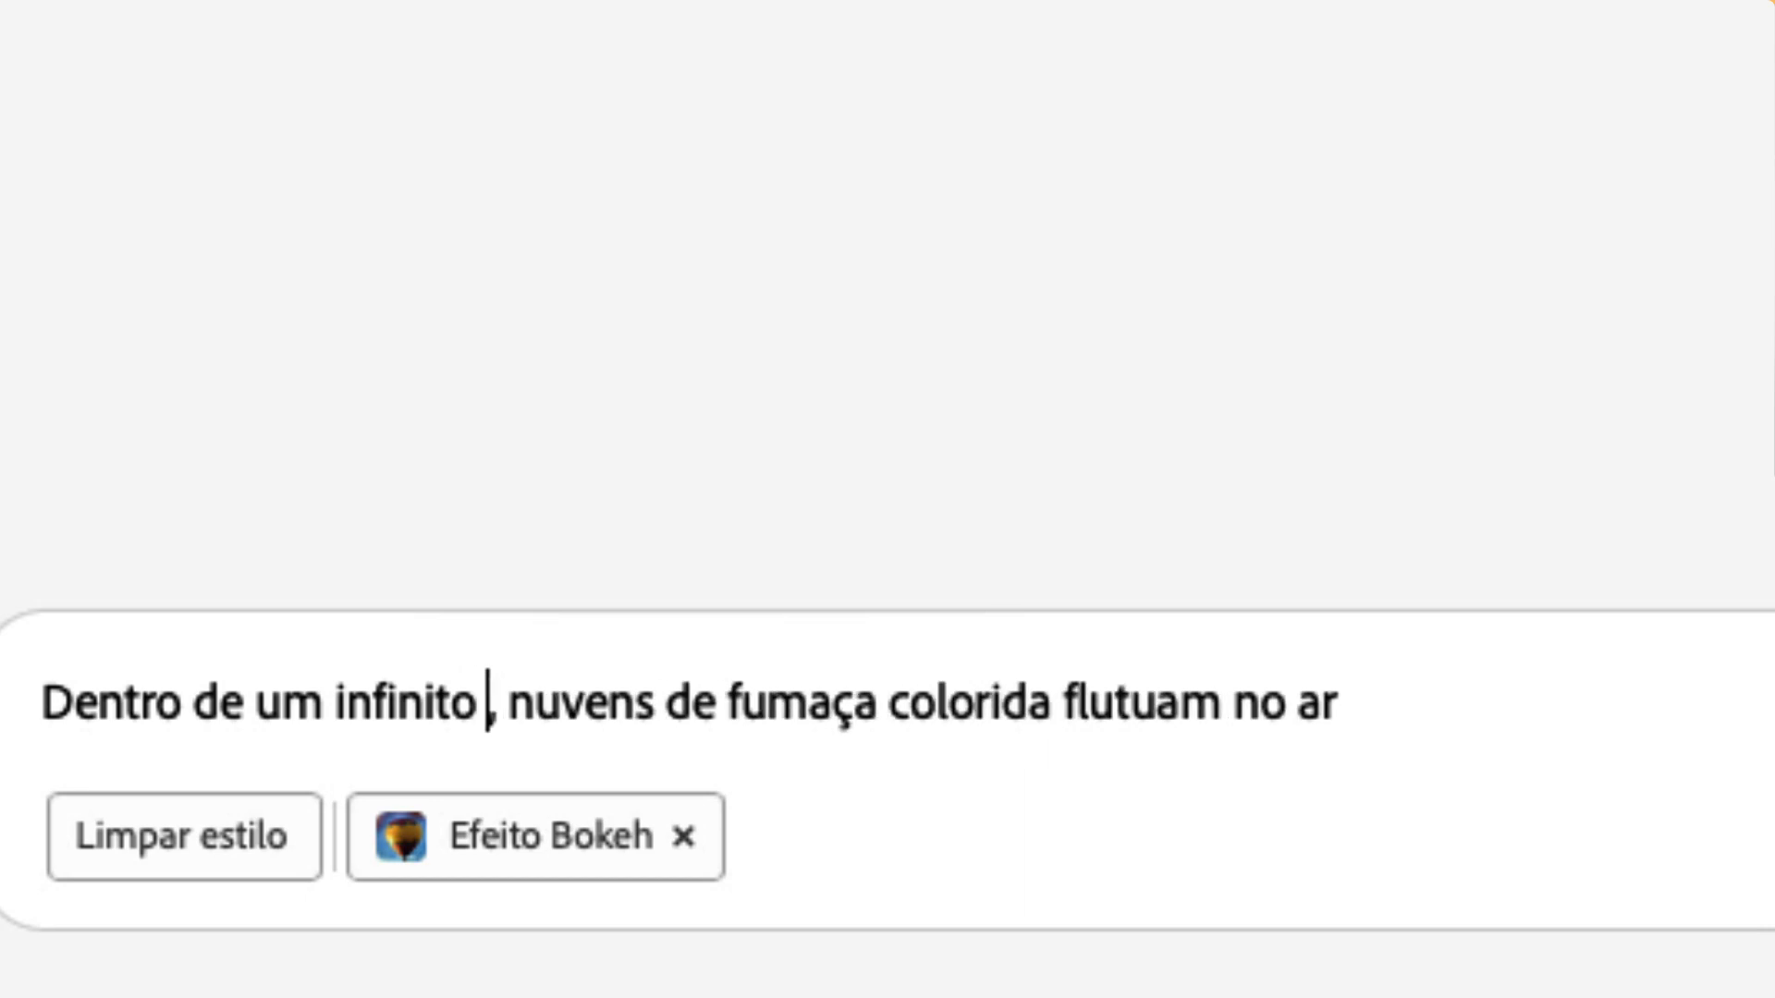
text(eta completamente vazio com um univers)
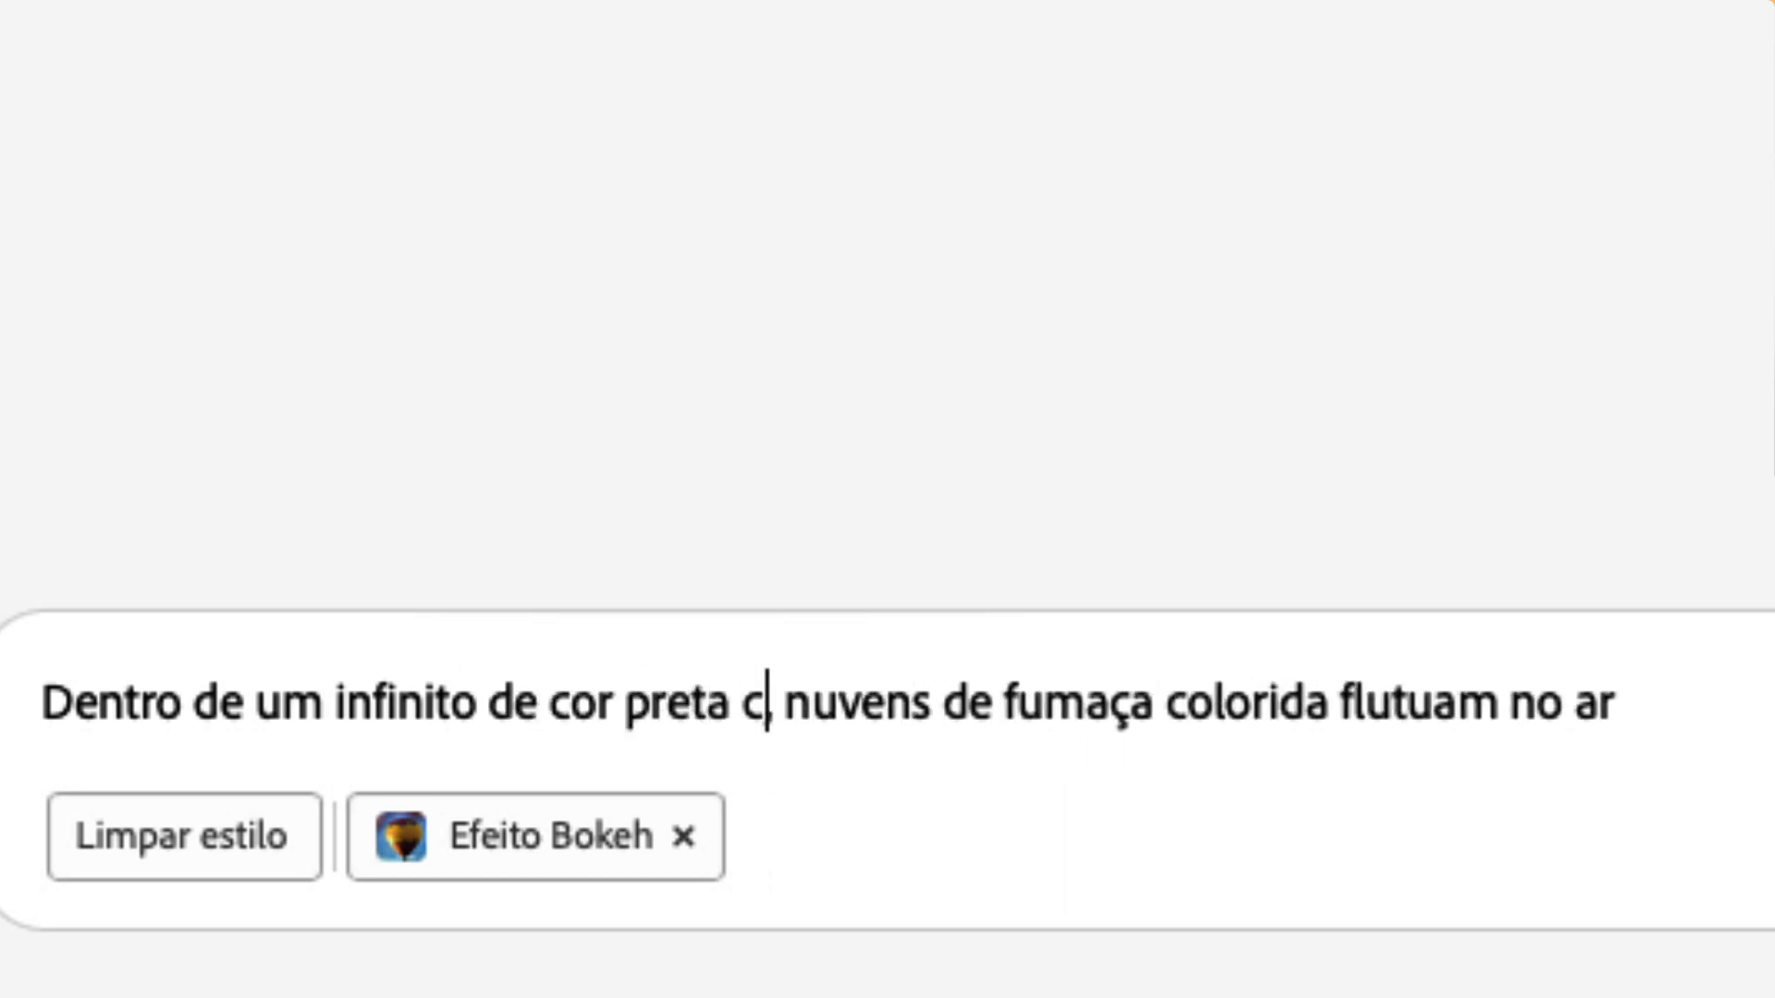
text(o inteiro )
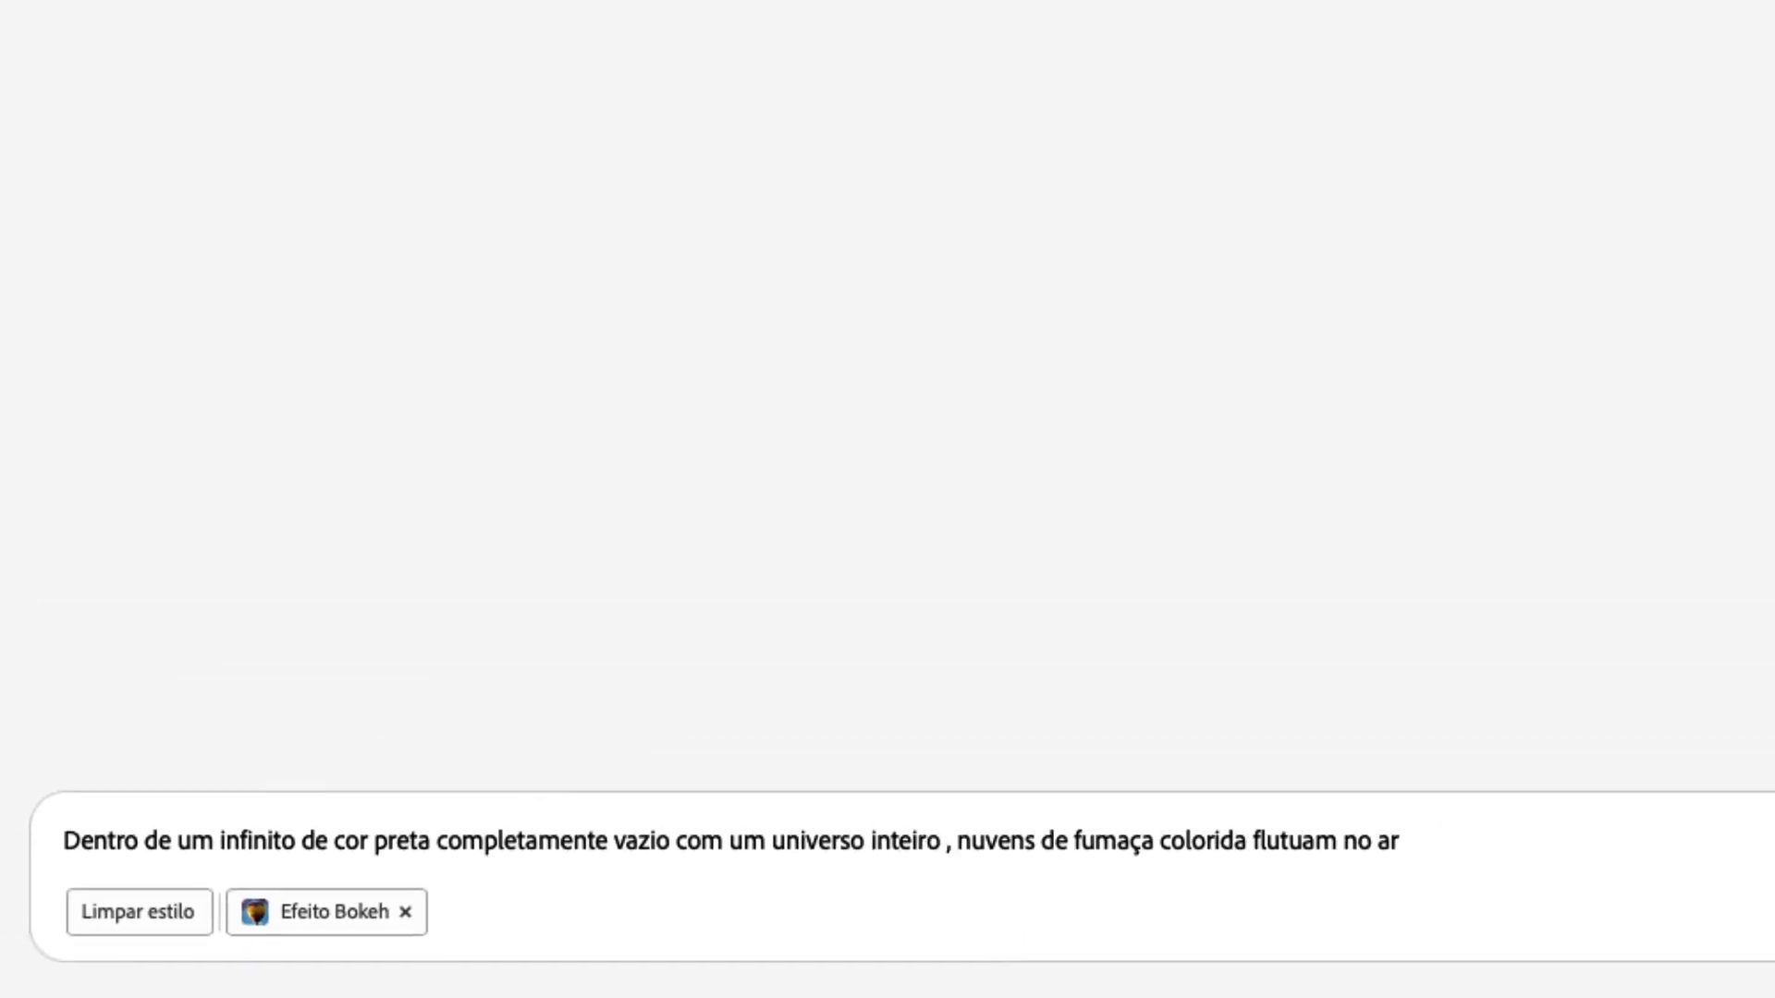
- Add "girando e explodindo no centro da maneira mais épica e impressionante possível" before the prompt's comma and generate the images
text(girando e explodindo no centro da maneira mais épica e impressionante possível)
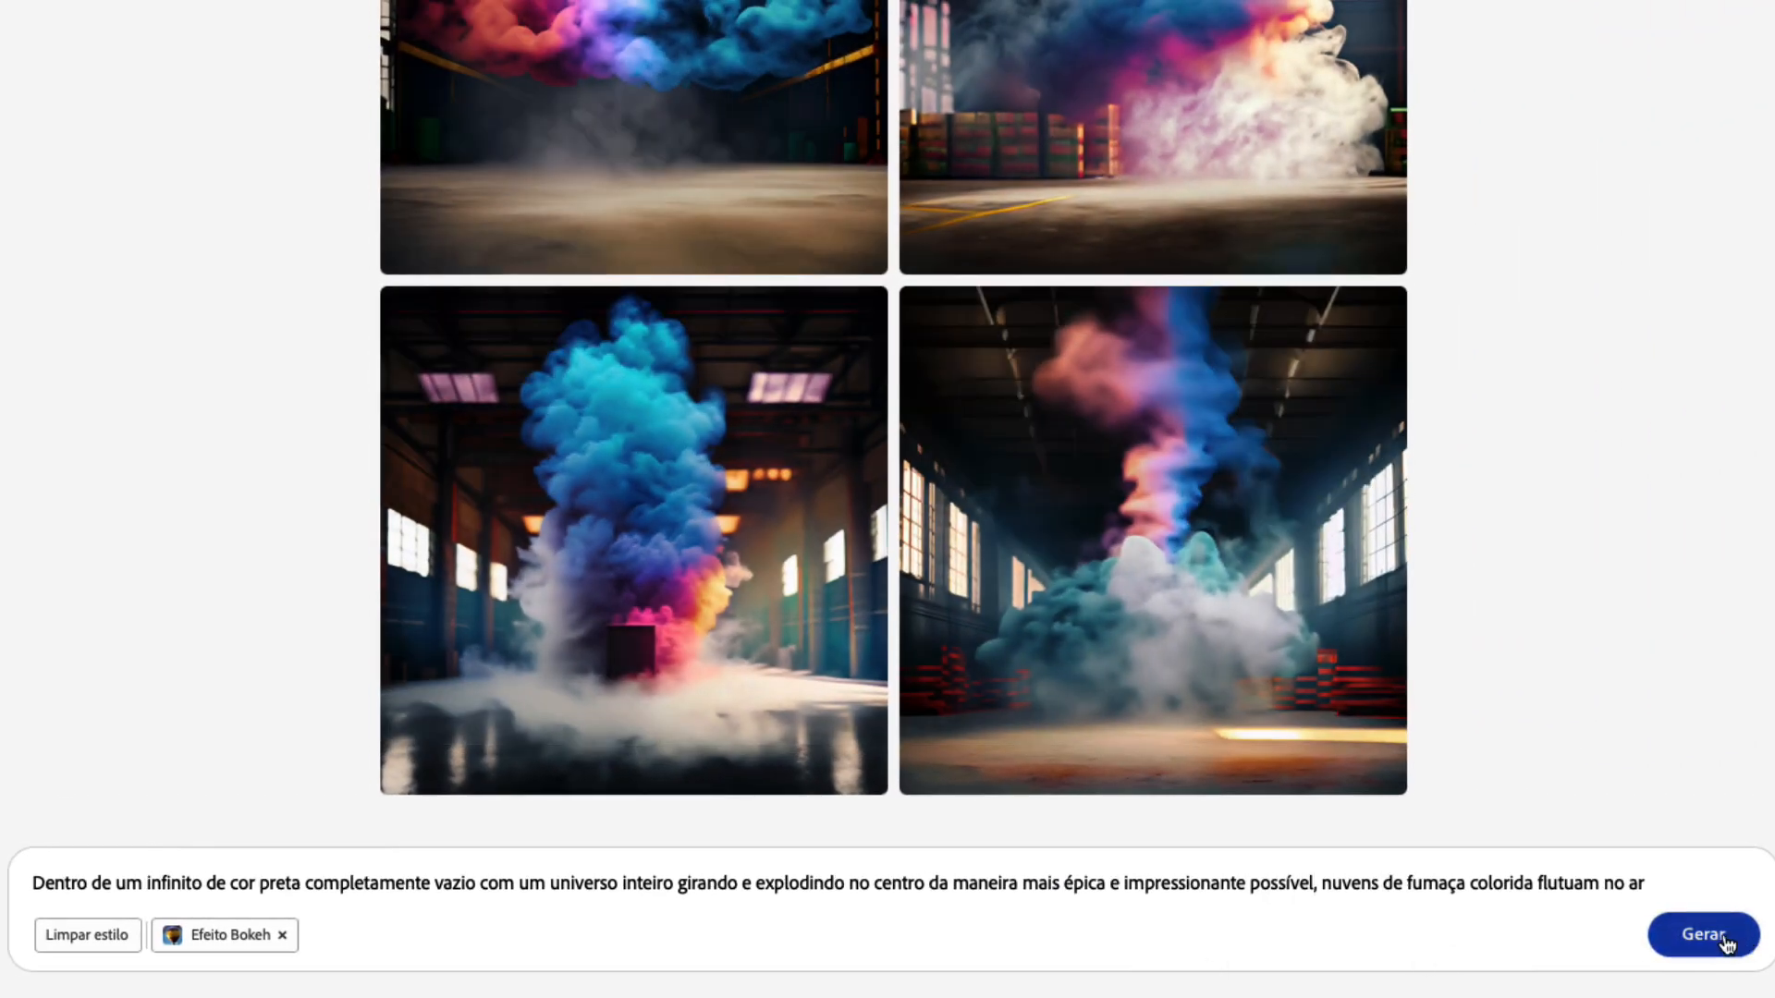
click(1724, 943)
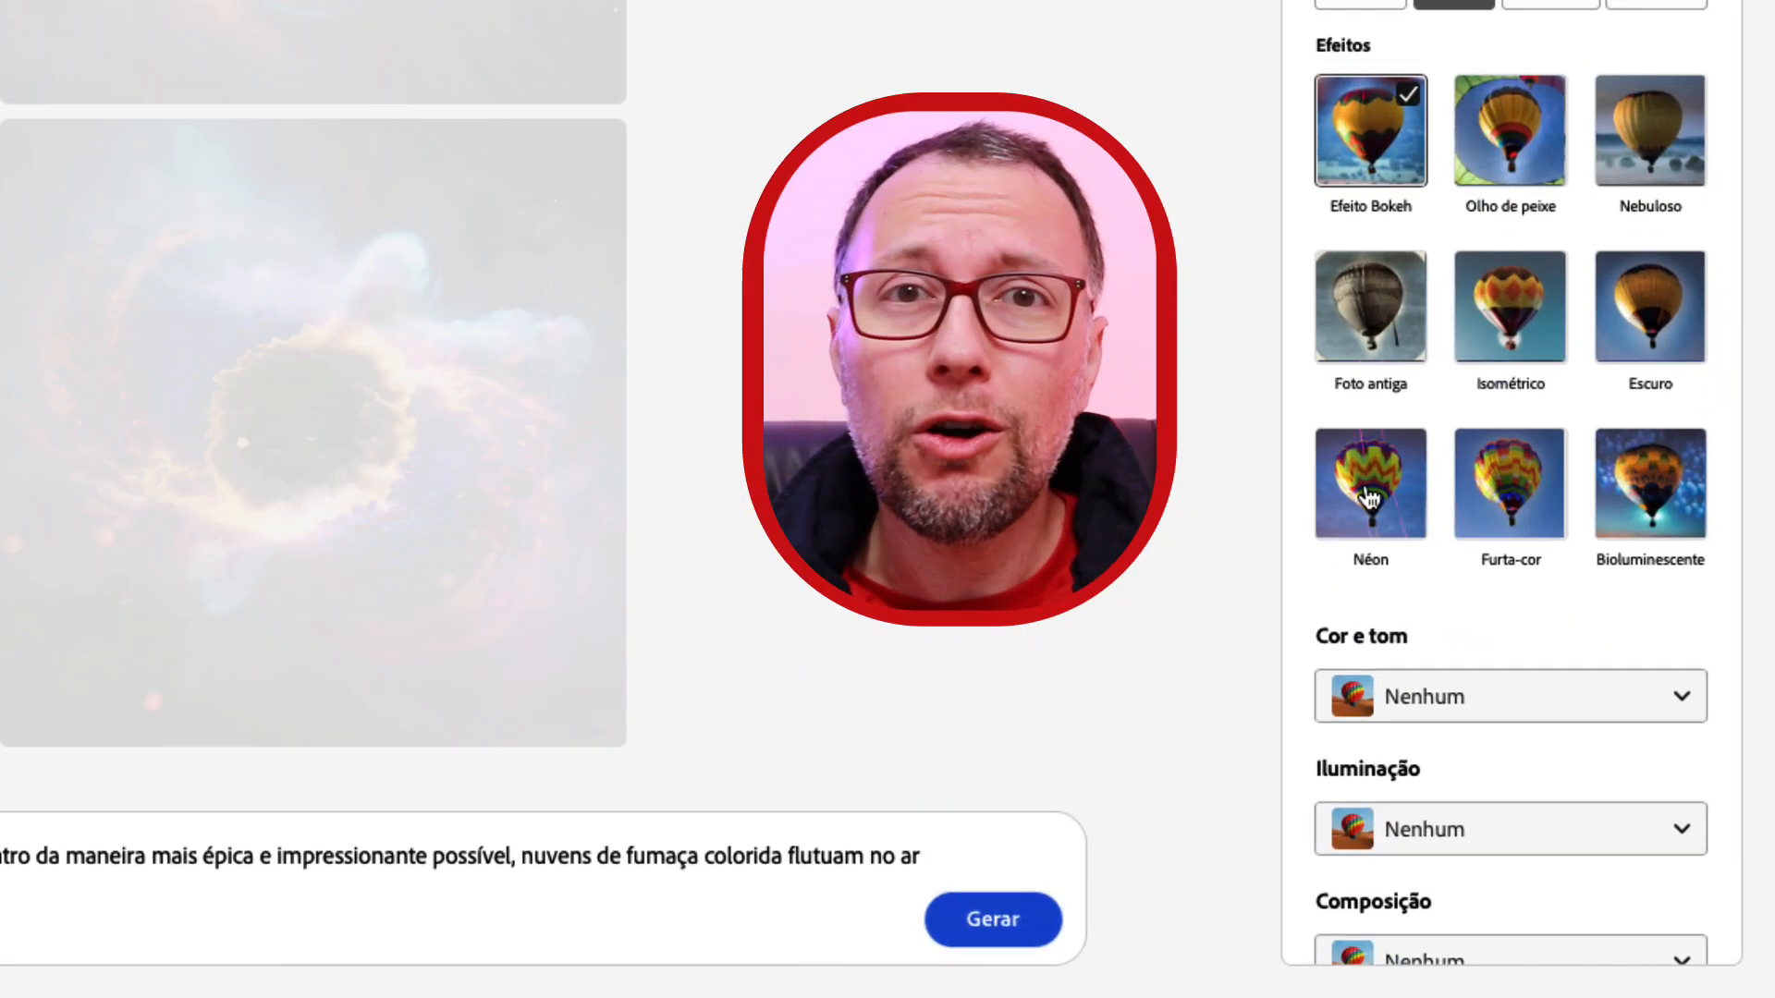
- Style the image with the Néon effect, a lighting preset and the Profundidade de campo estreita composition
click(1363, 488)
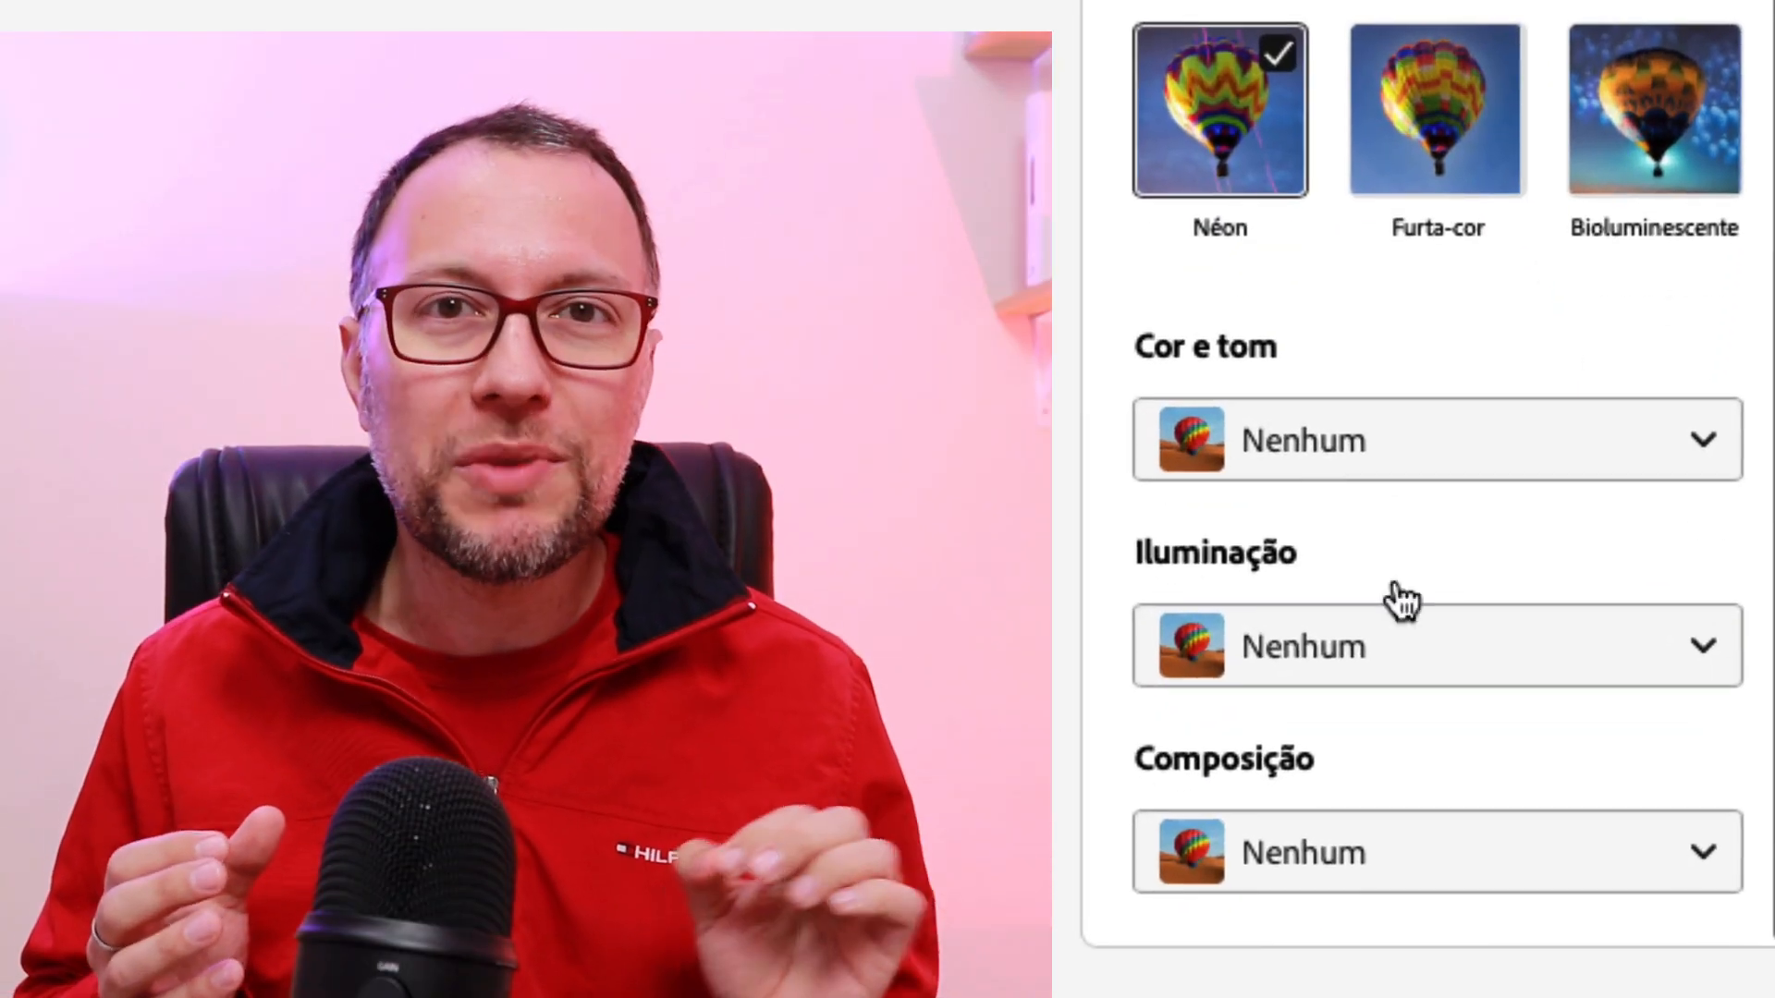
click(1507, 826)
click(1454, 466)
click(1431, 849)
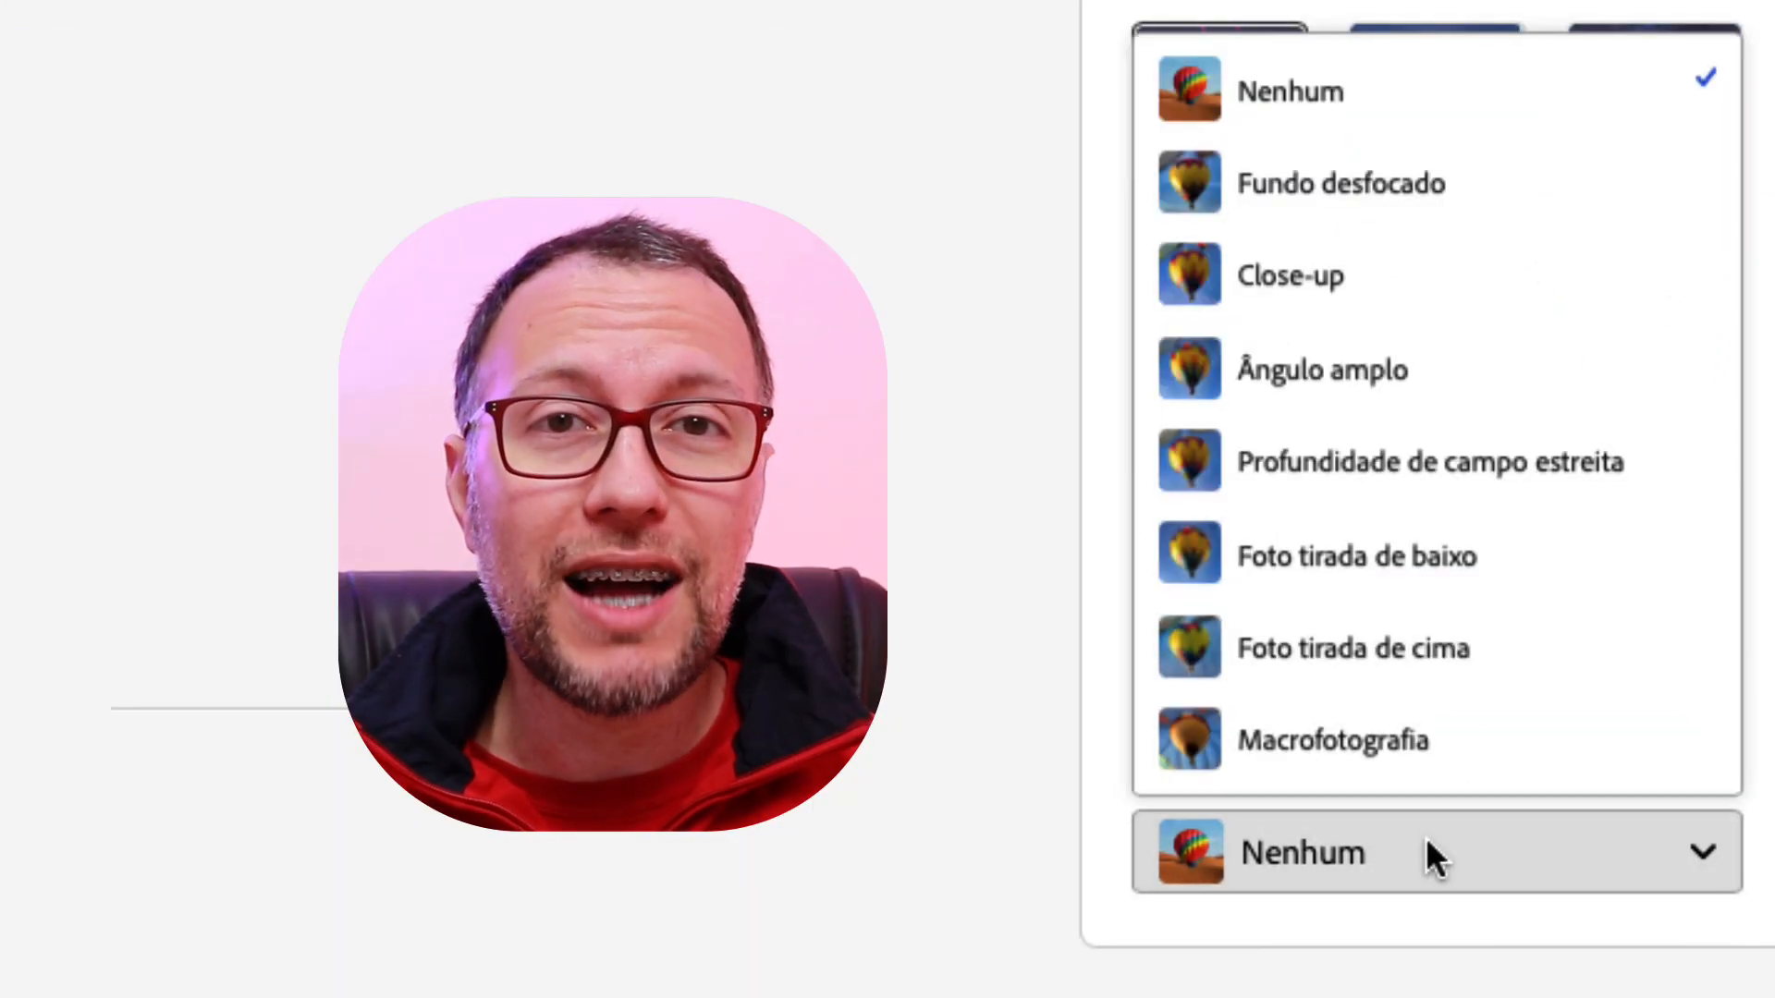
click(1450, 475)
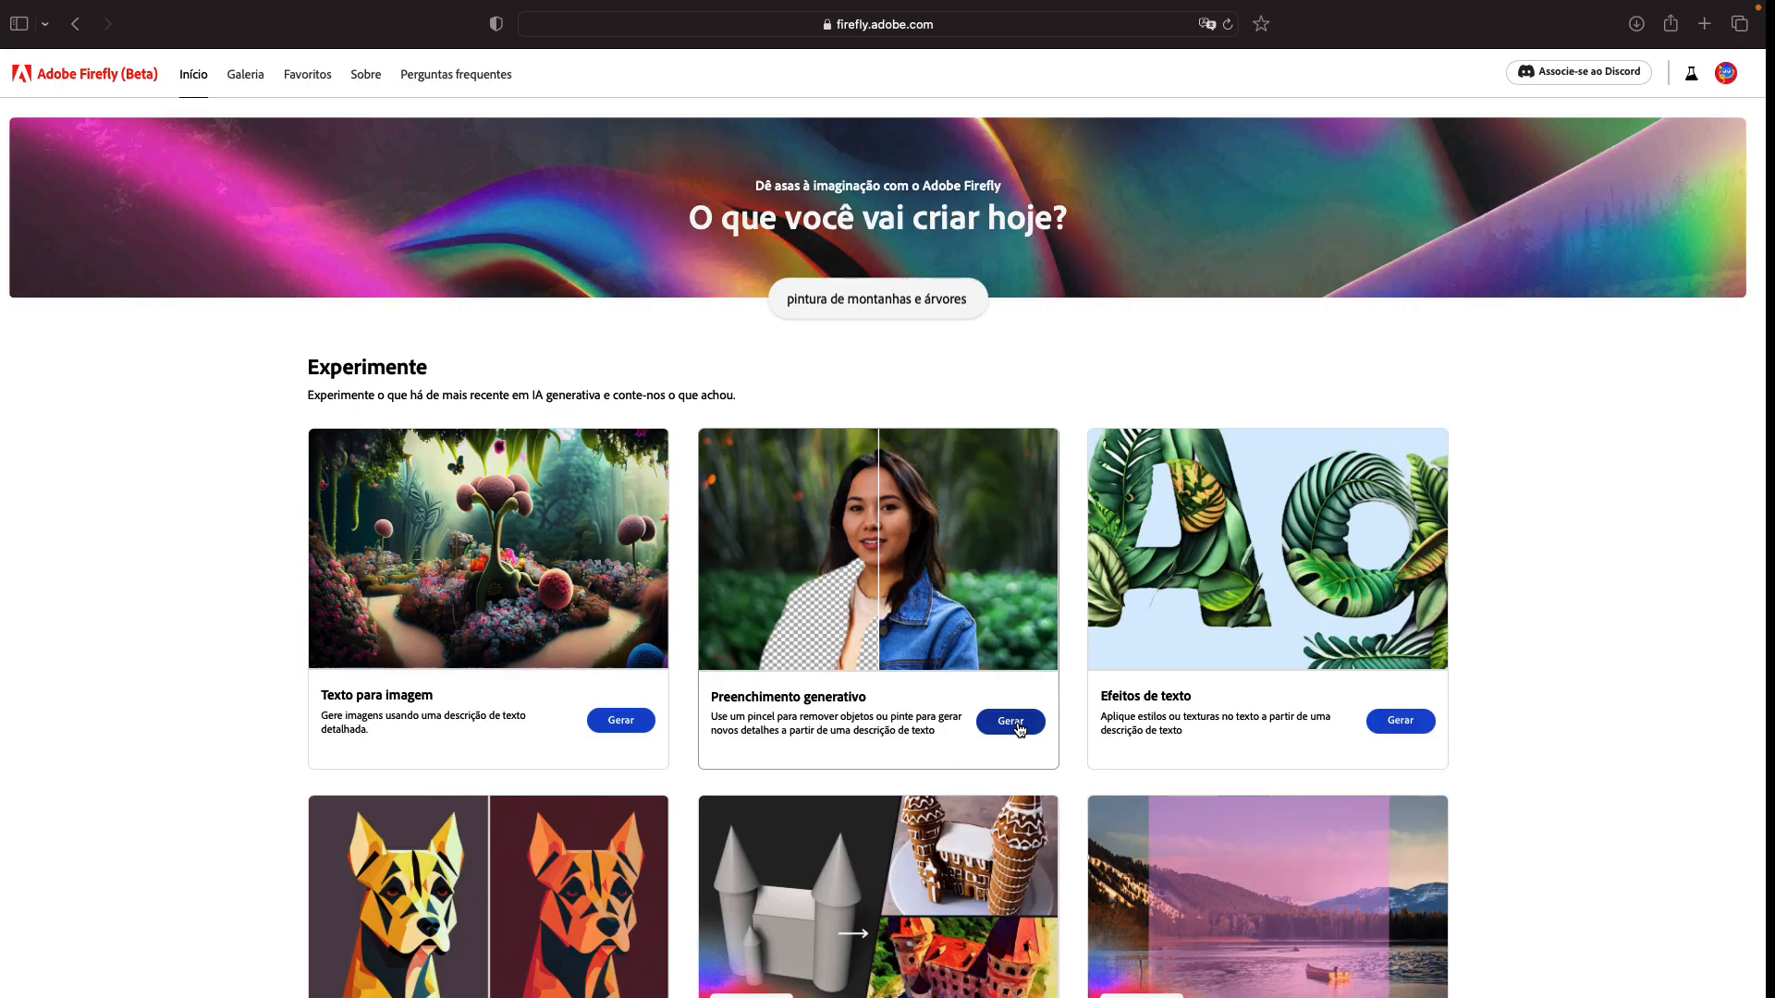
- Open Preenchimento generativo and upload the portrait photo_2023-07-27 13.39.04.jpeg from Downloads
click(1345, 947)
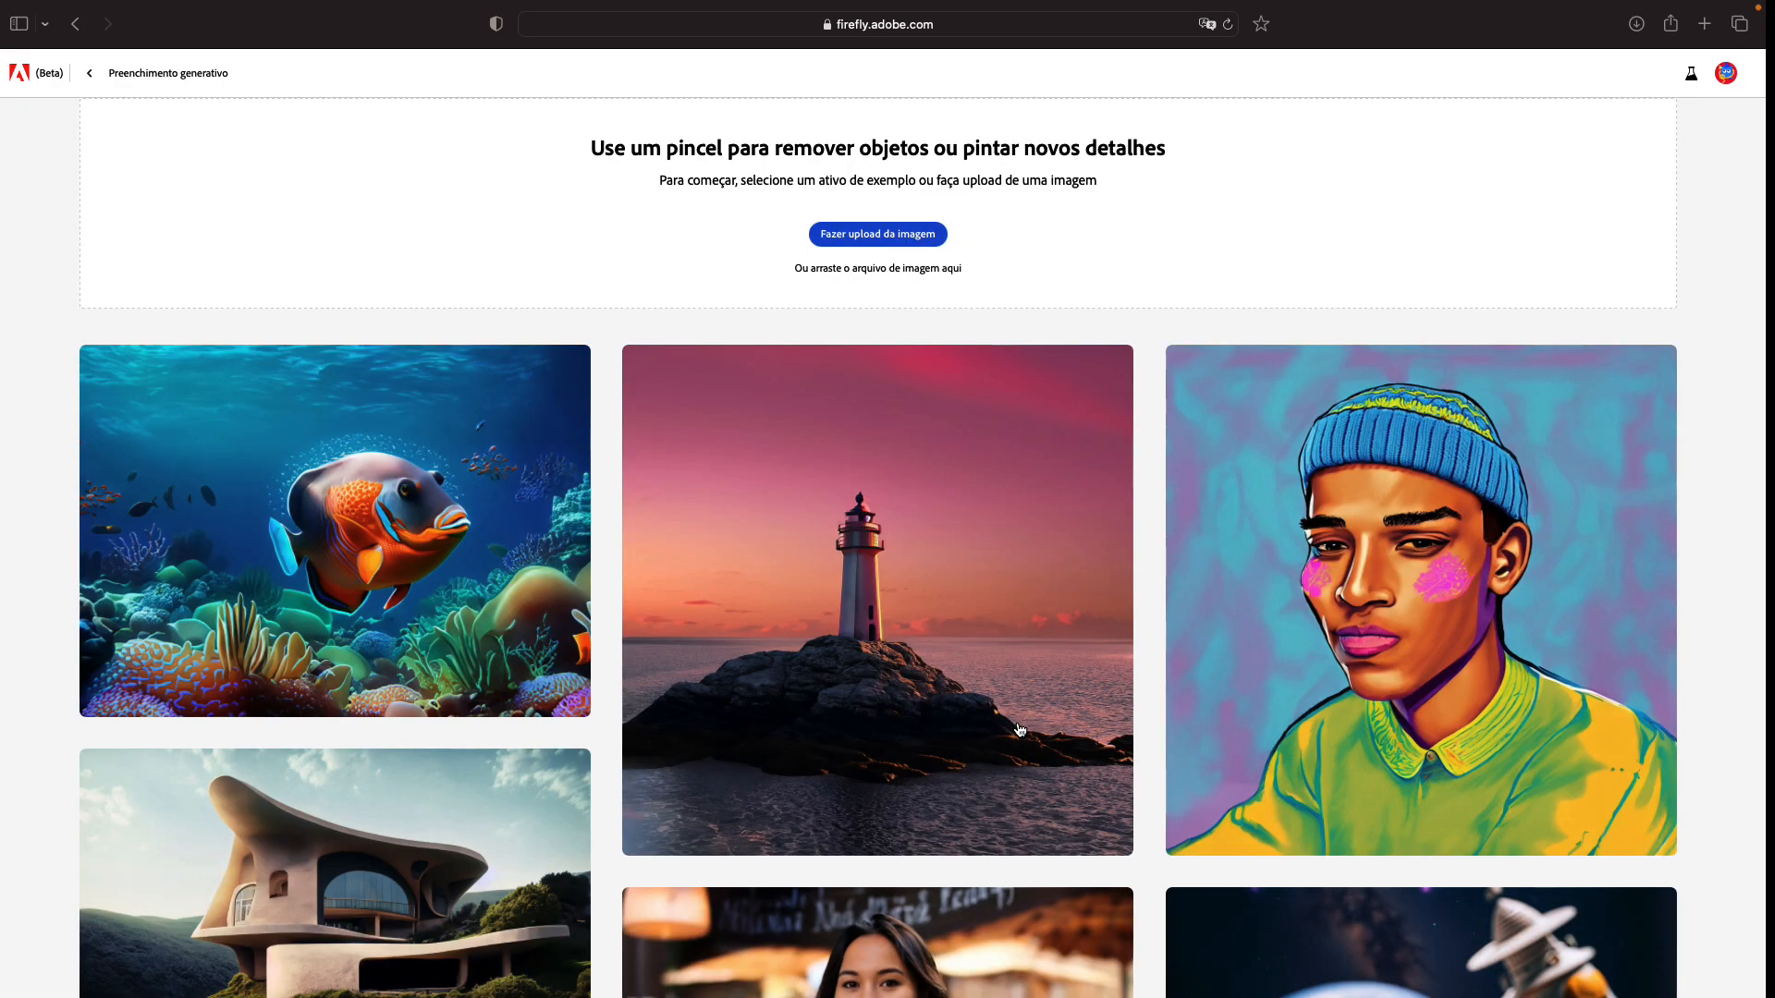
click(893, 242)
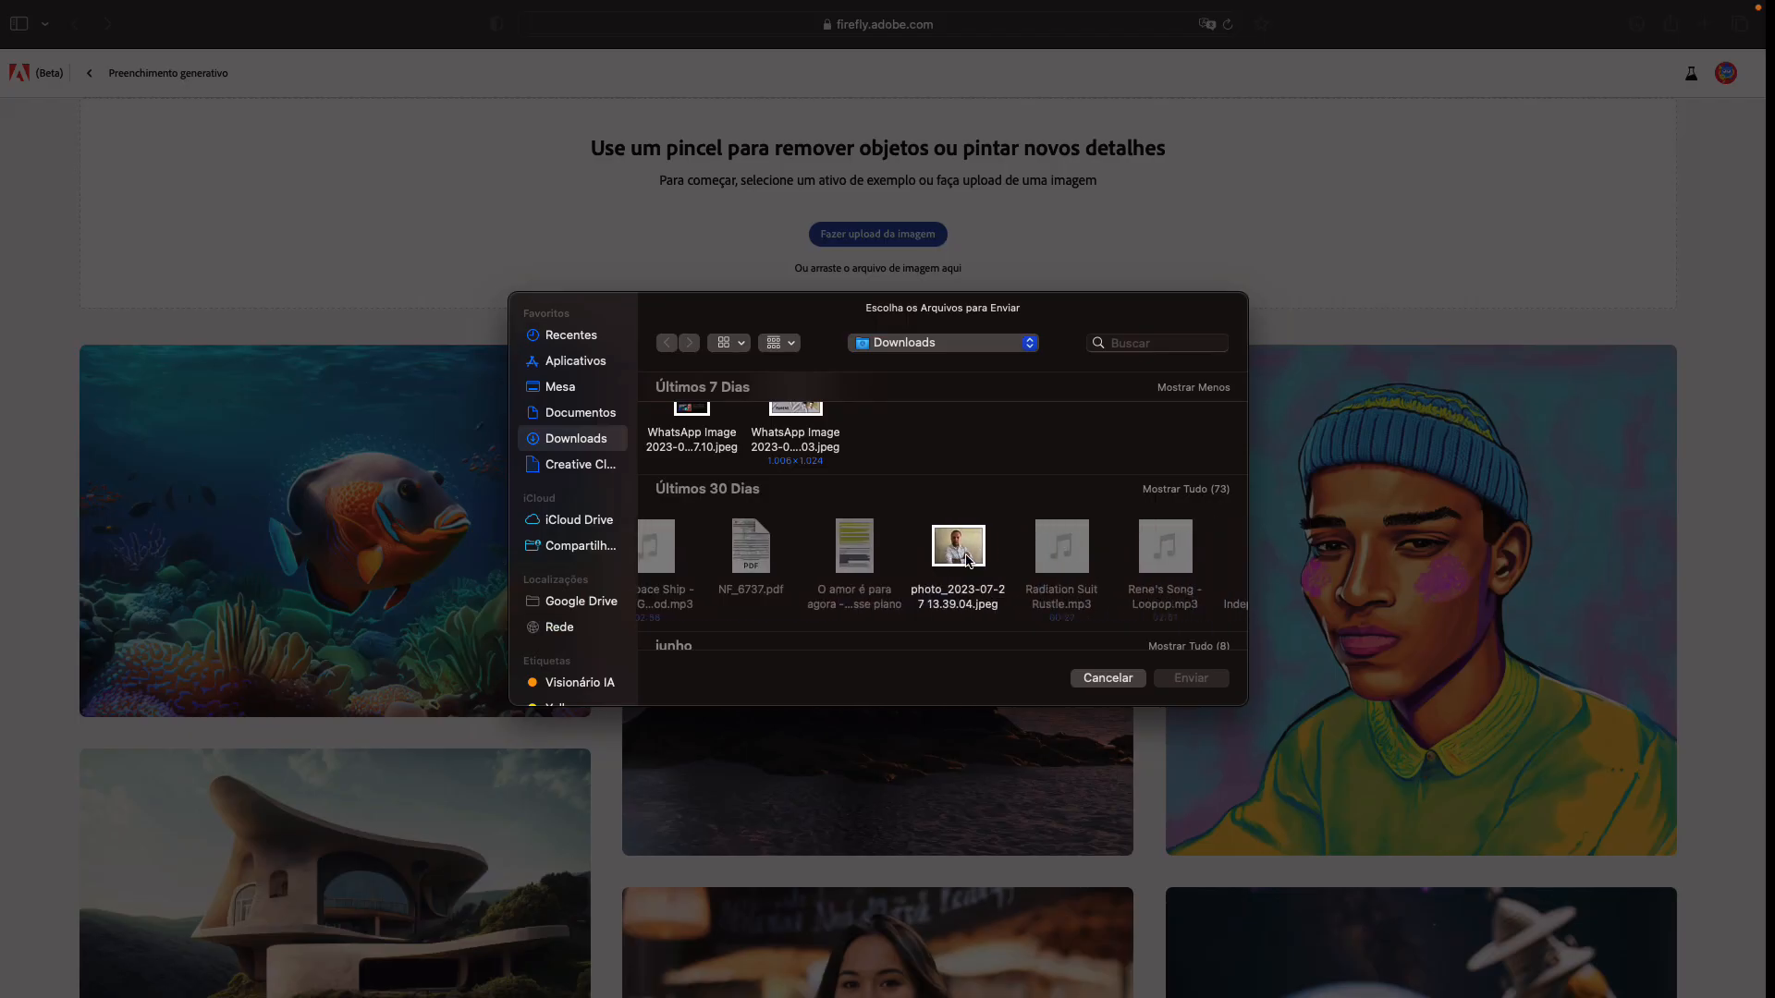
double_click(952, 548)
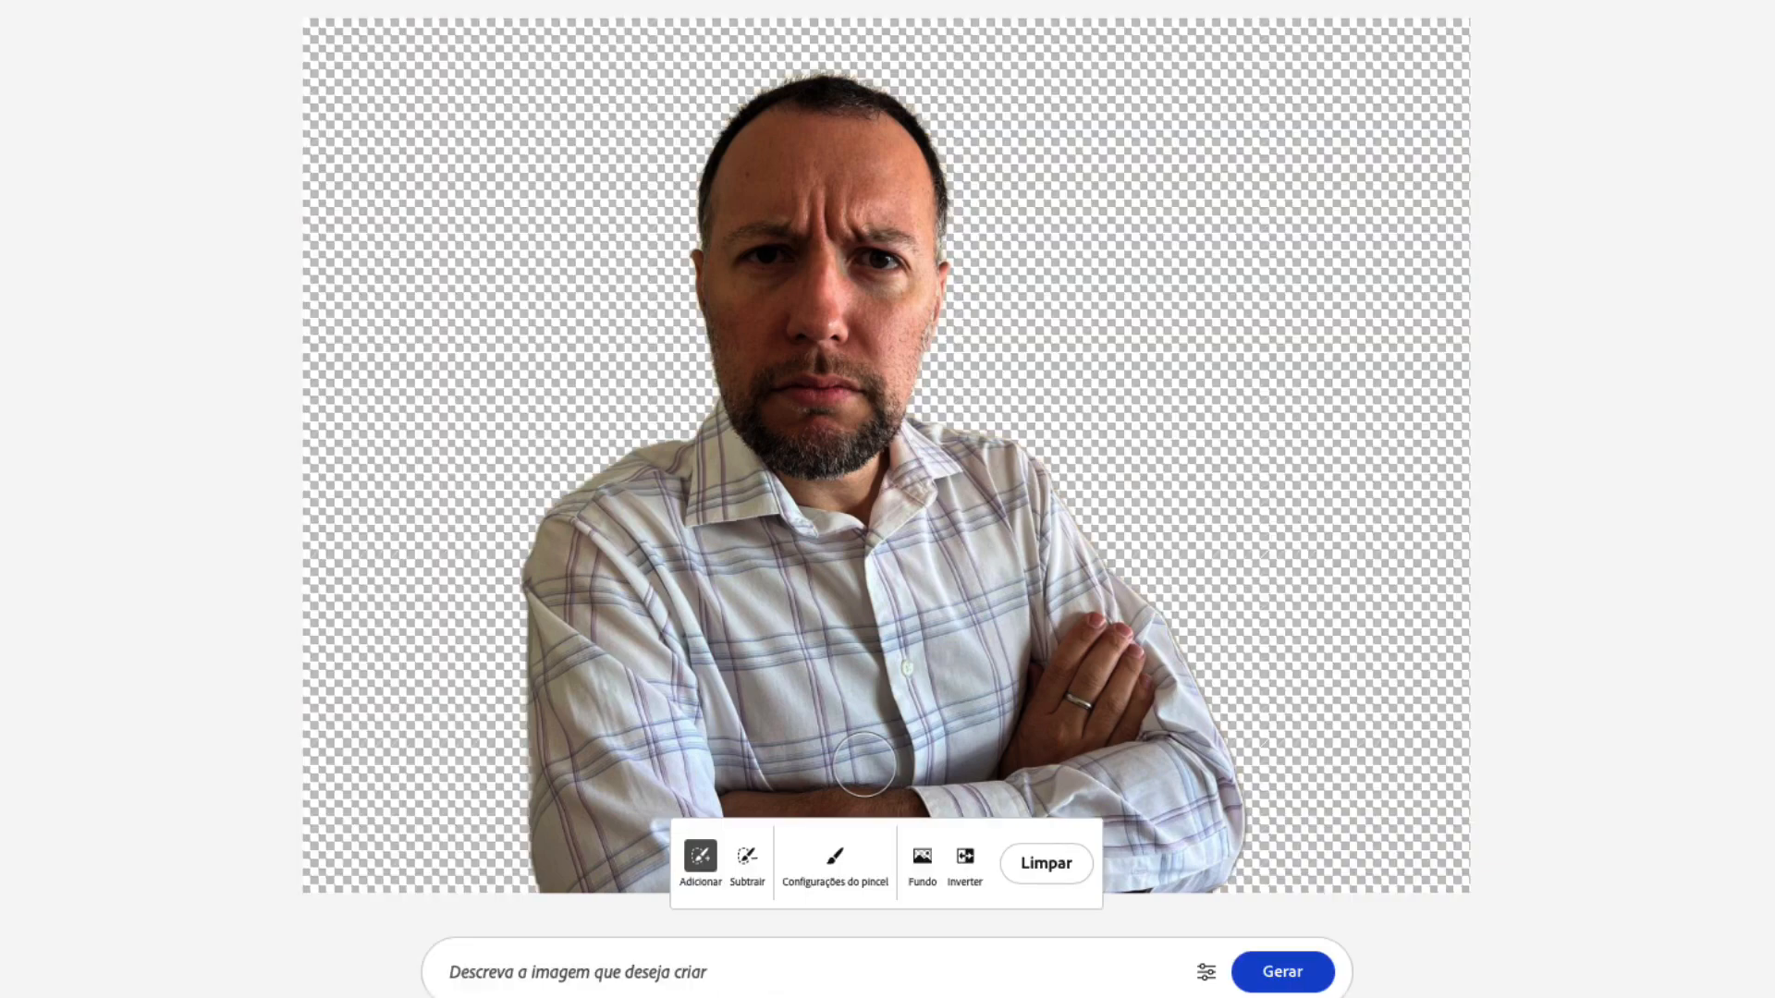
- Generate a background from "Centenas de executivos de empresas usando terno assistindo a minha palestra de Inteligência Artificial, celebrando o conteúdo que eles aprenderam"
click(697, 966)
text(Centenas de executivos de empresas usando terno assistindo a minha pale)
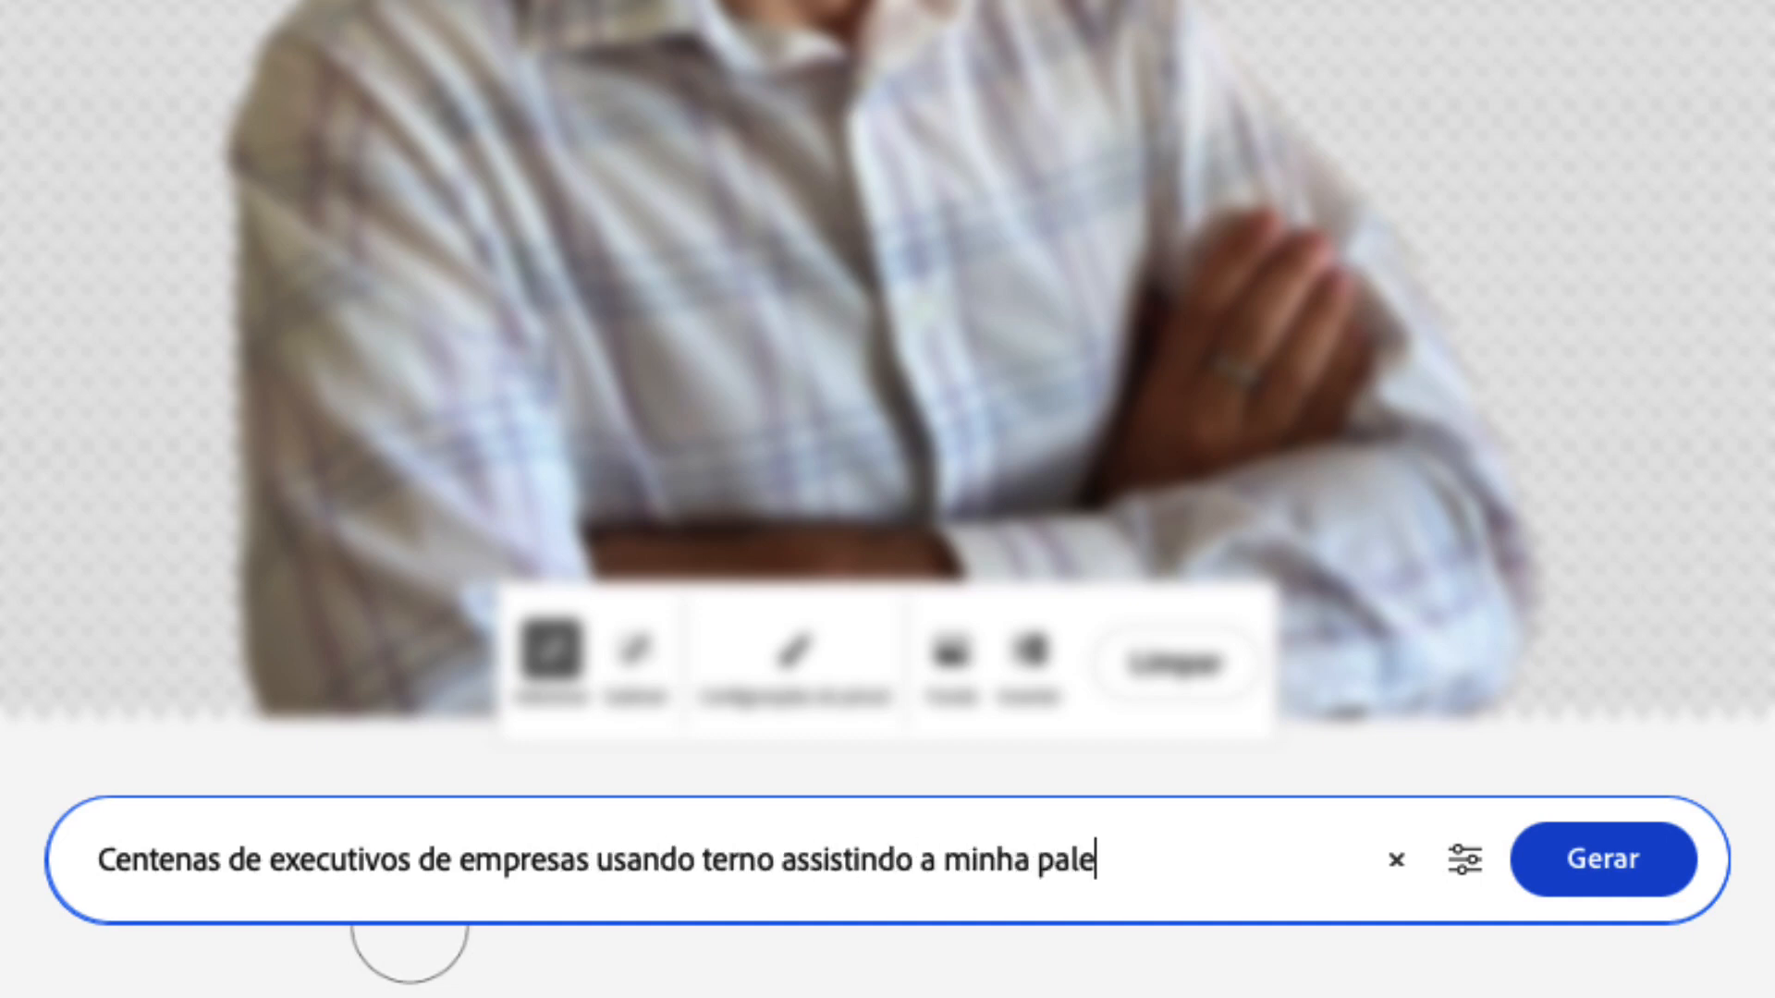
text(ência Artificial)
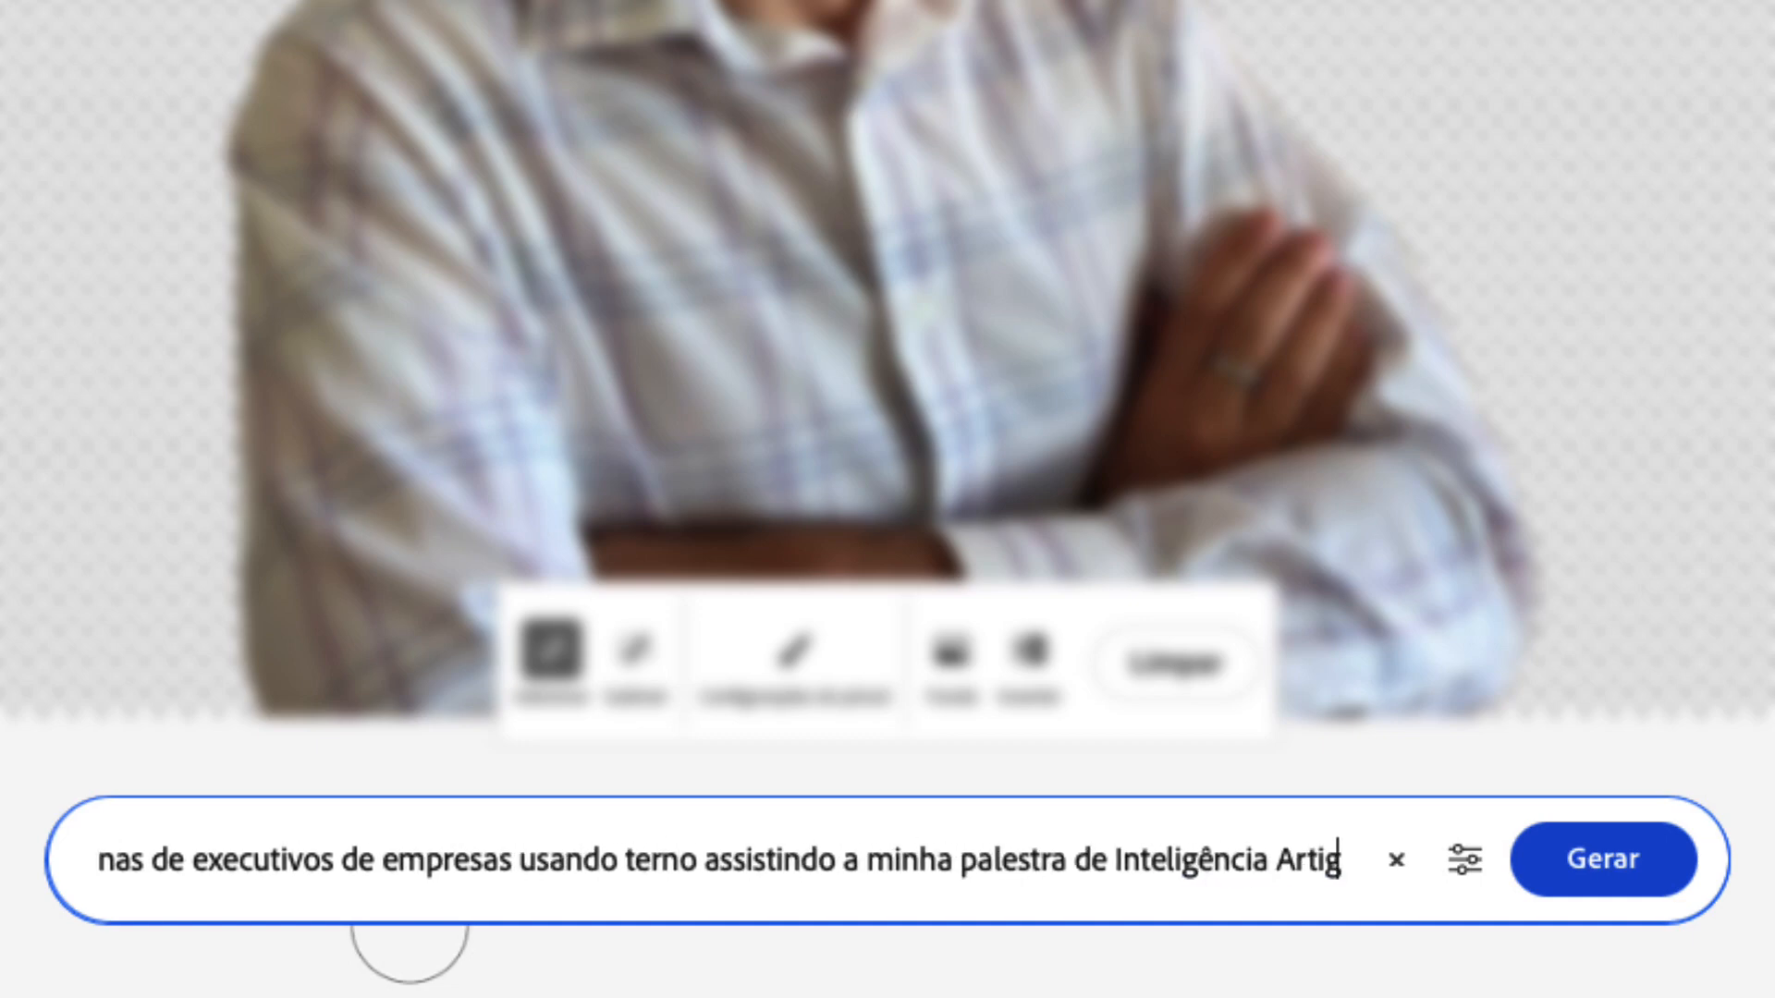
text(, celebrando o conteúdo que eles a)
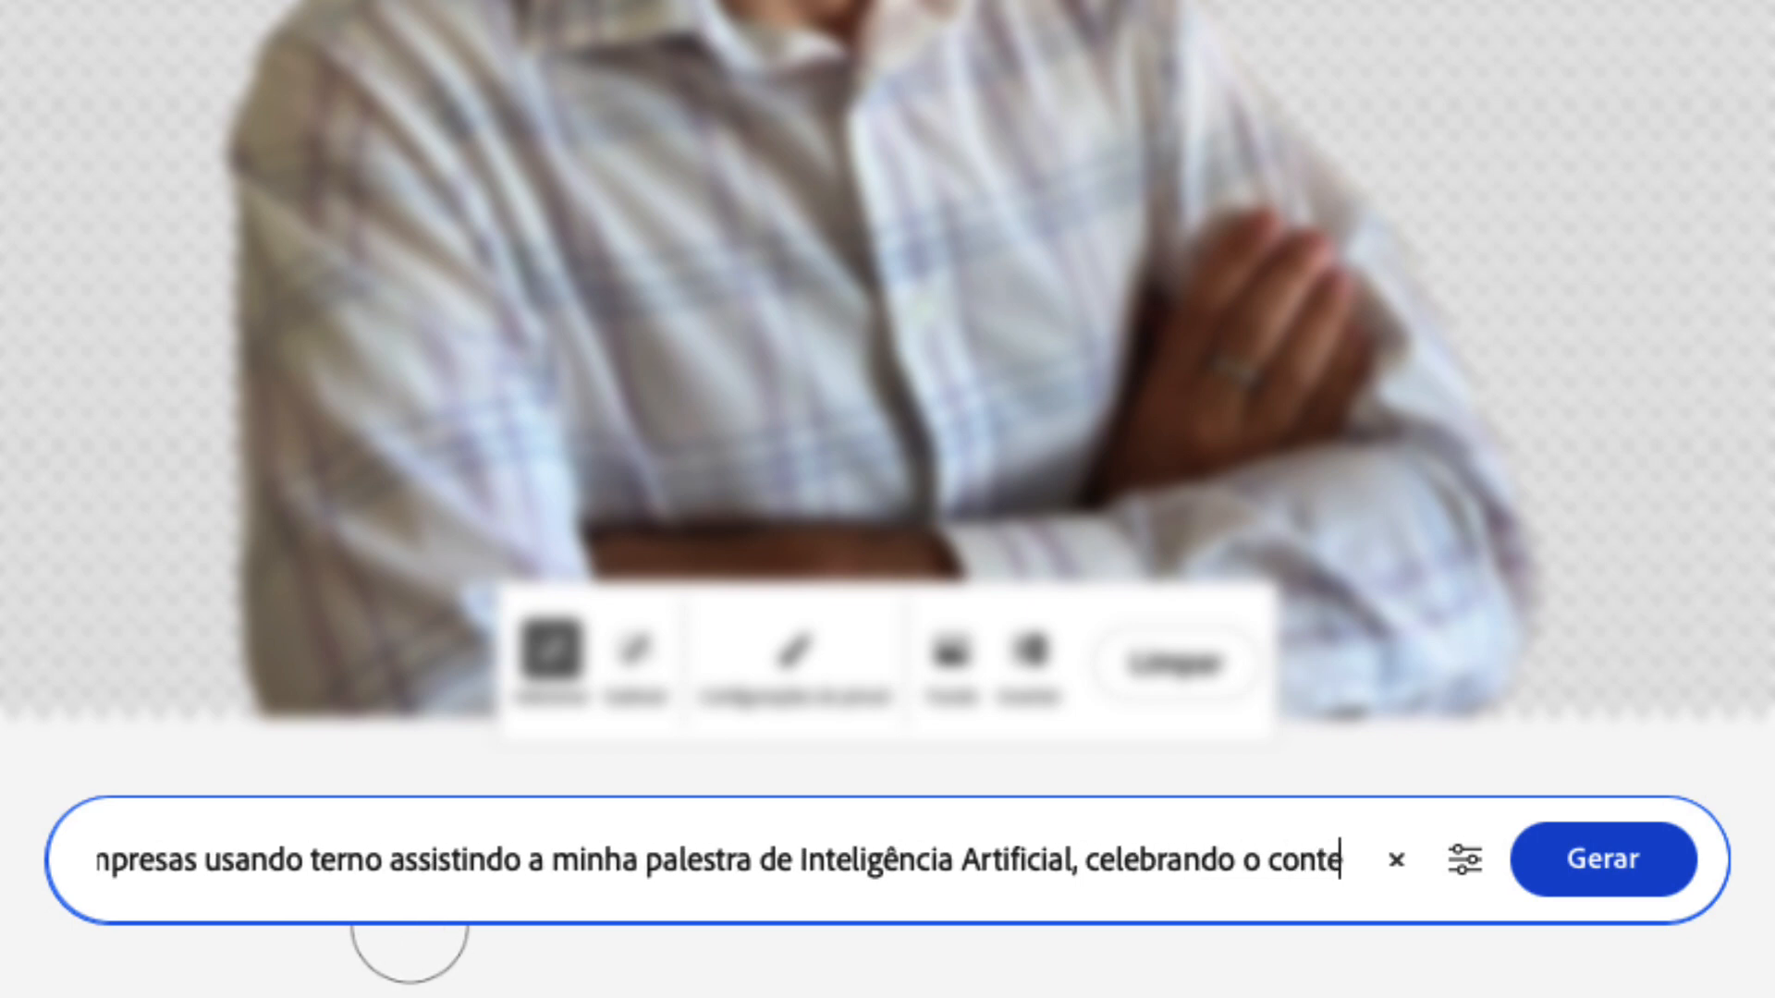
text(prenderam)
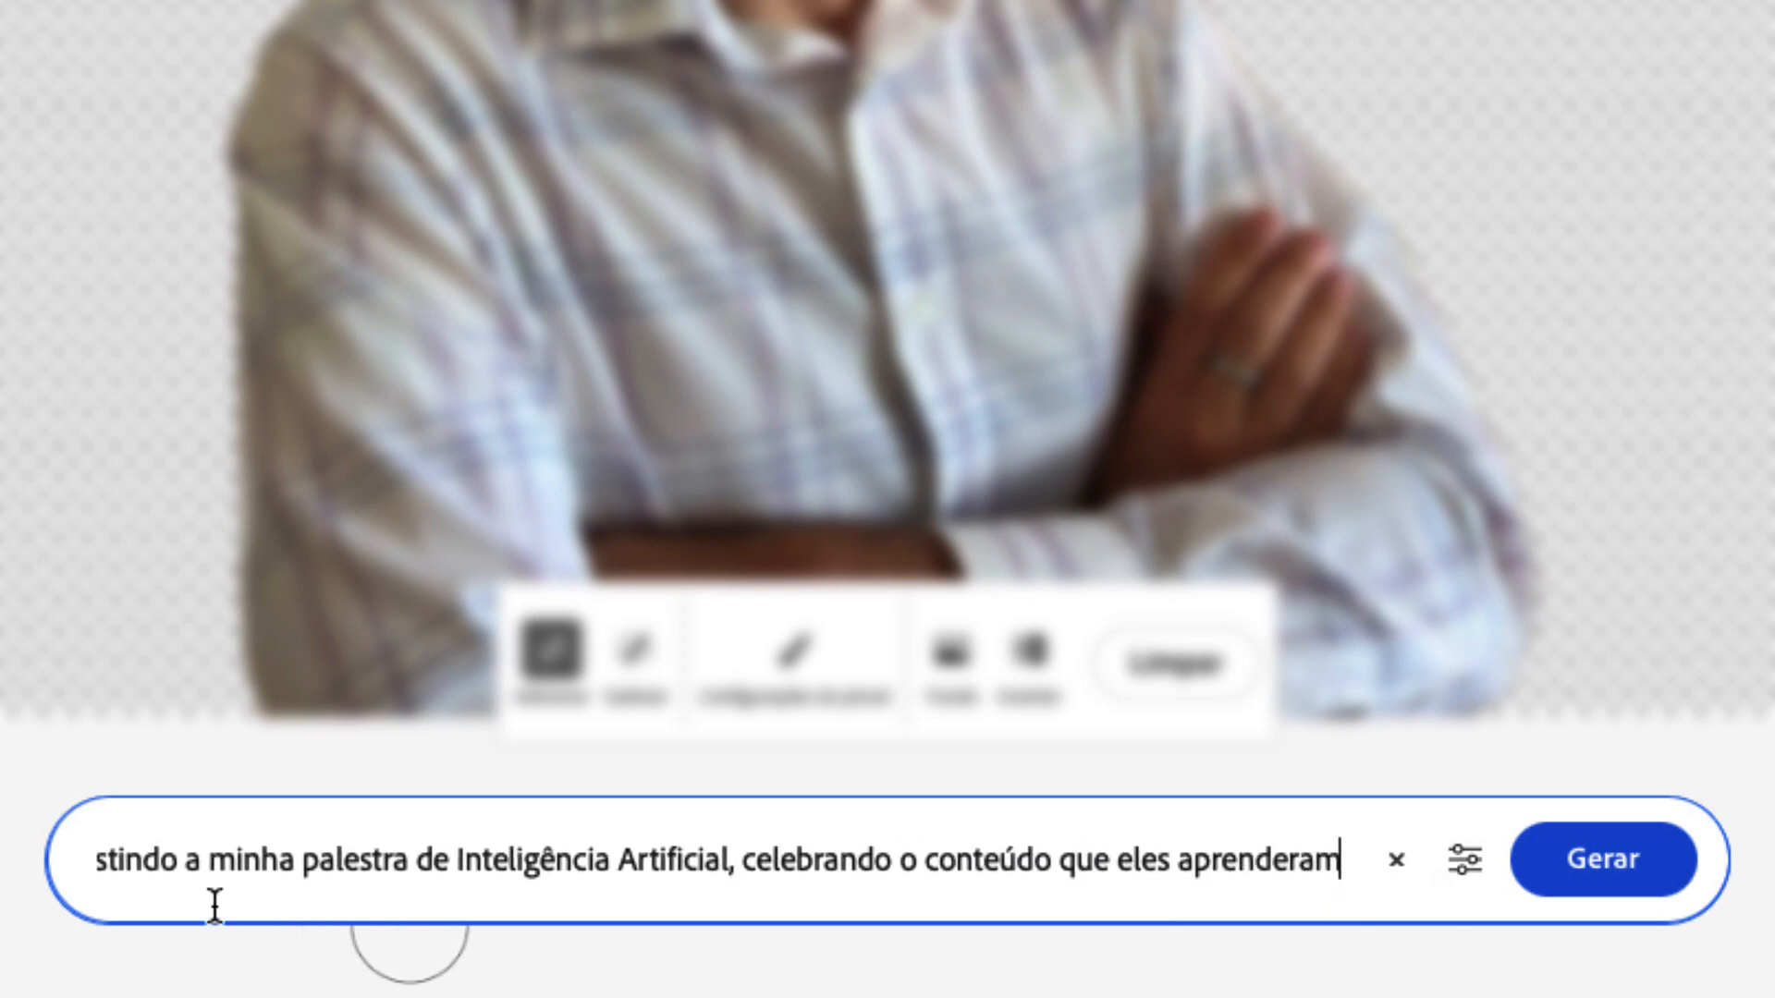
key(Return)
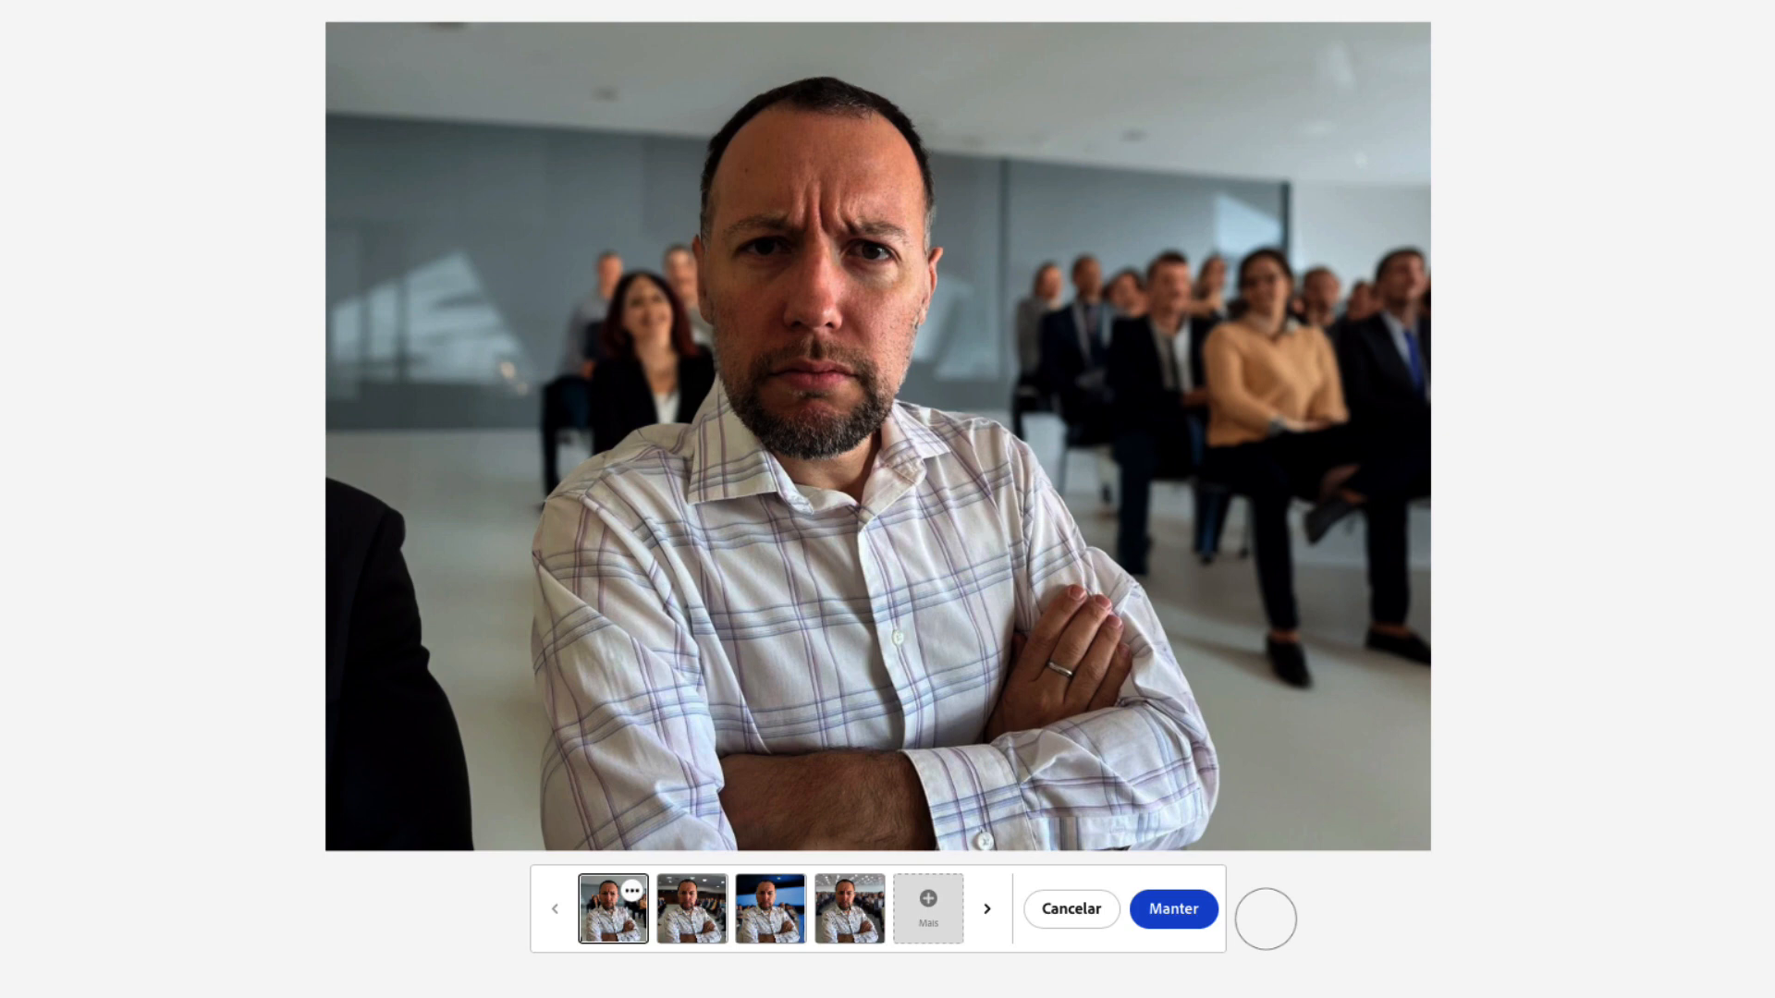
- Compare the generated audience backgrounds and keep the first variation of the current set
click(679, 904)
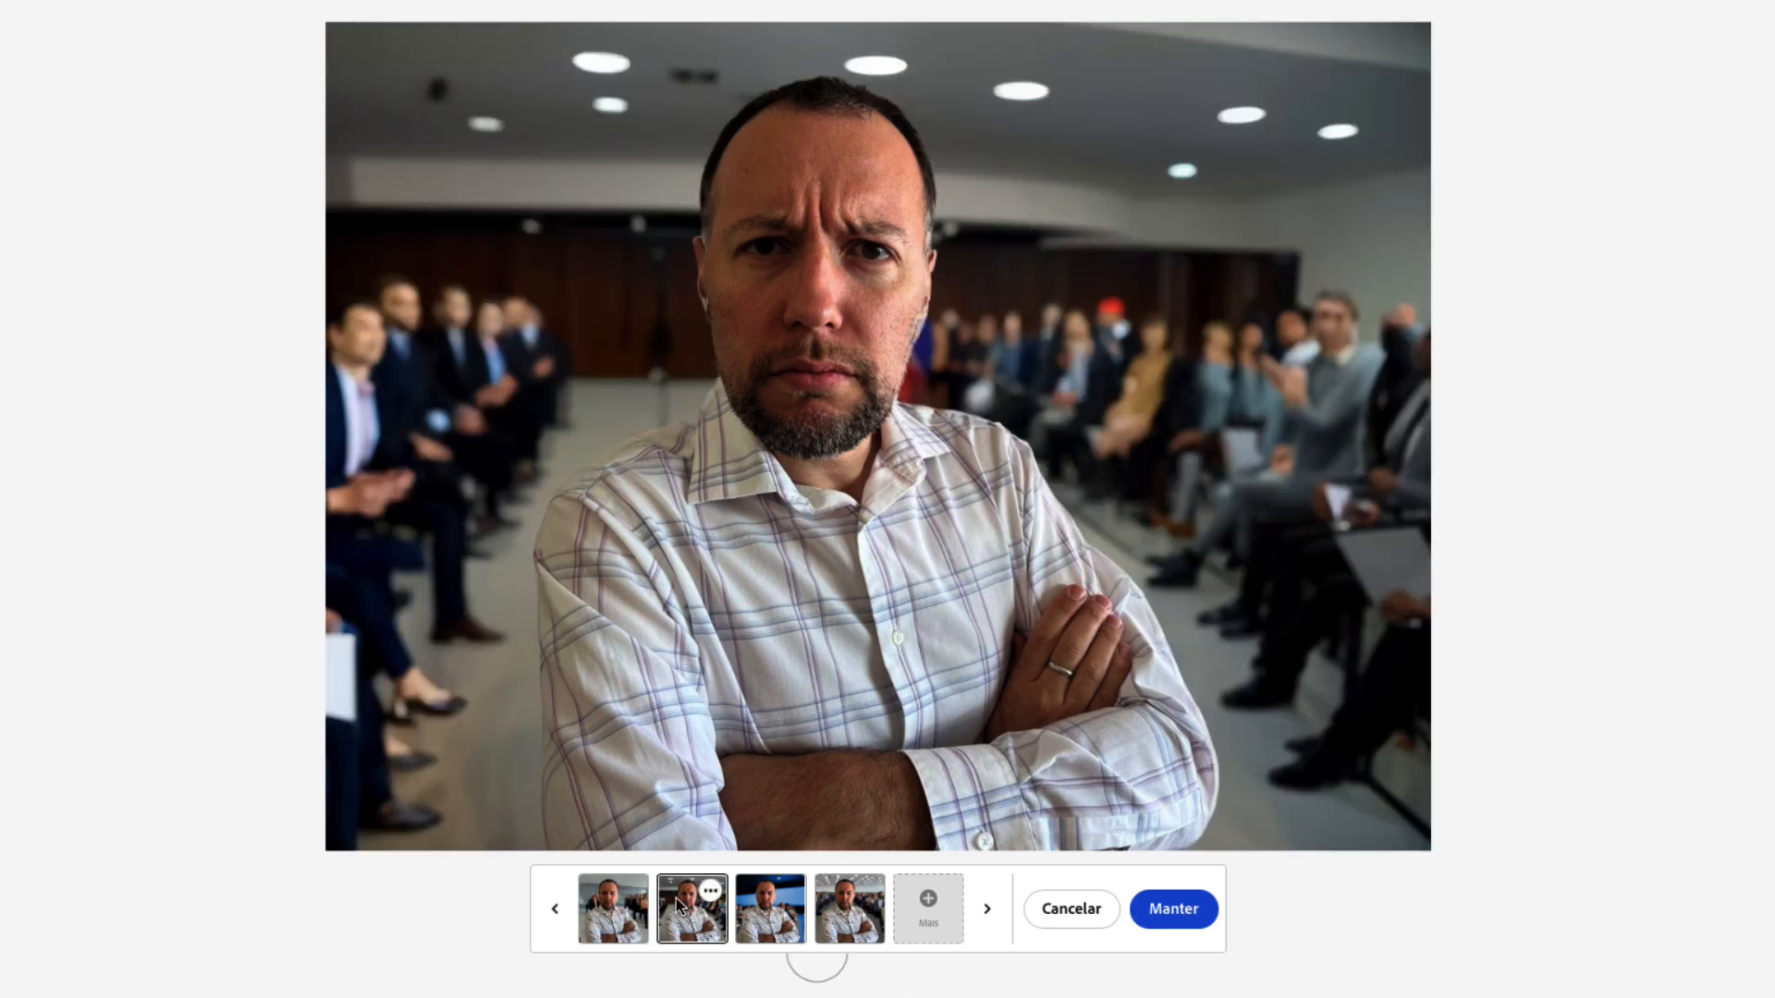
click(841, 910)
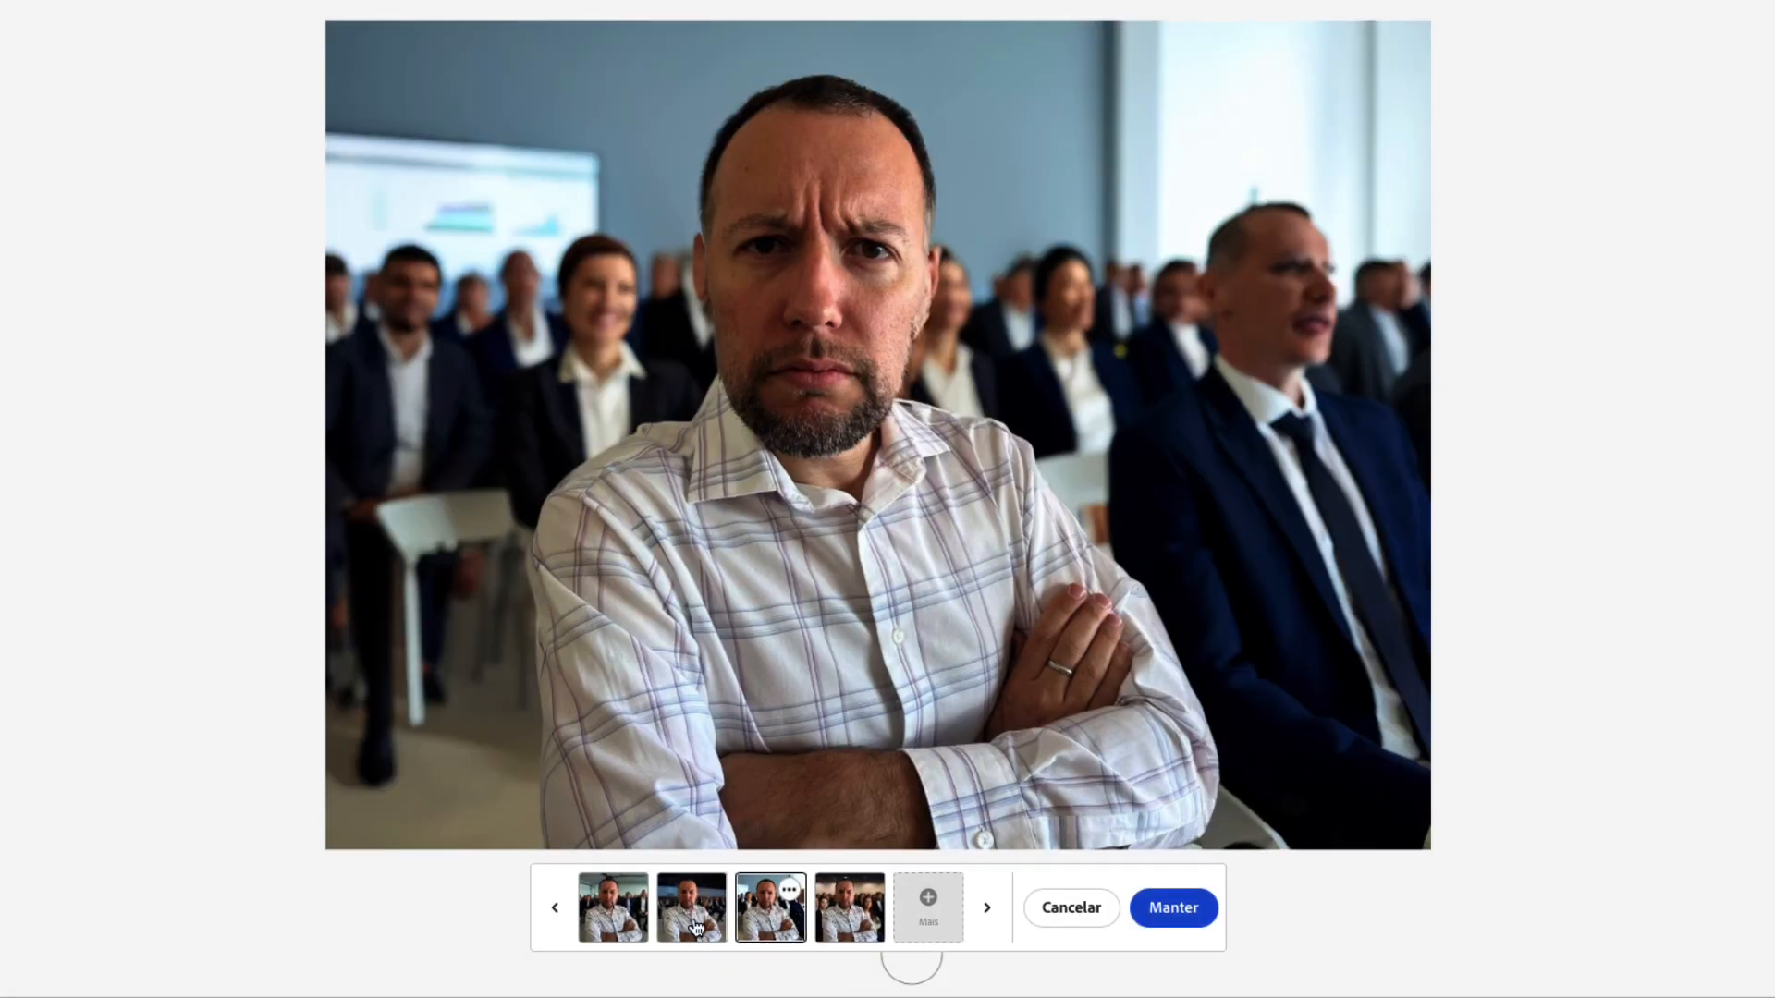
click(693, 922)
click(605, 924)
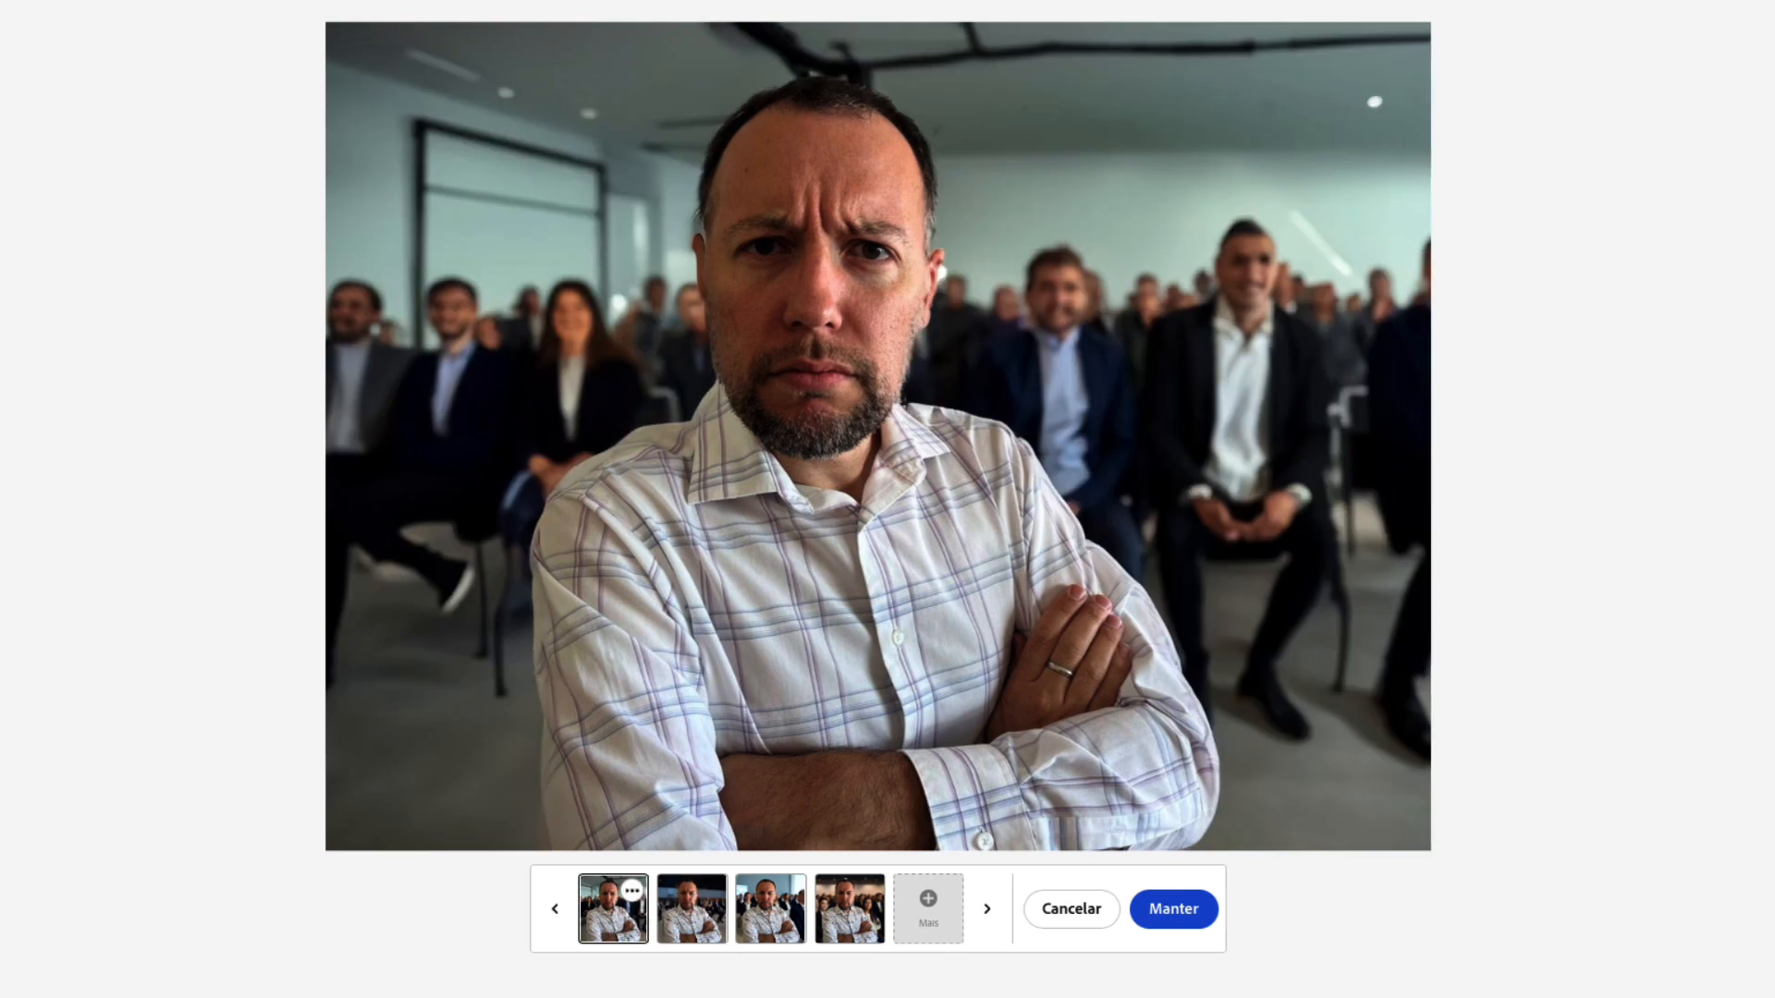
click(1206, 926)
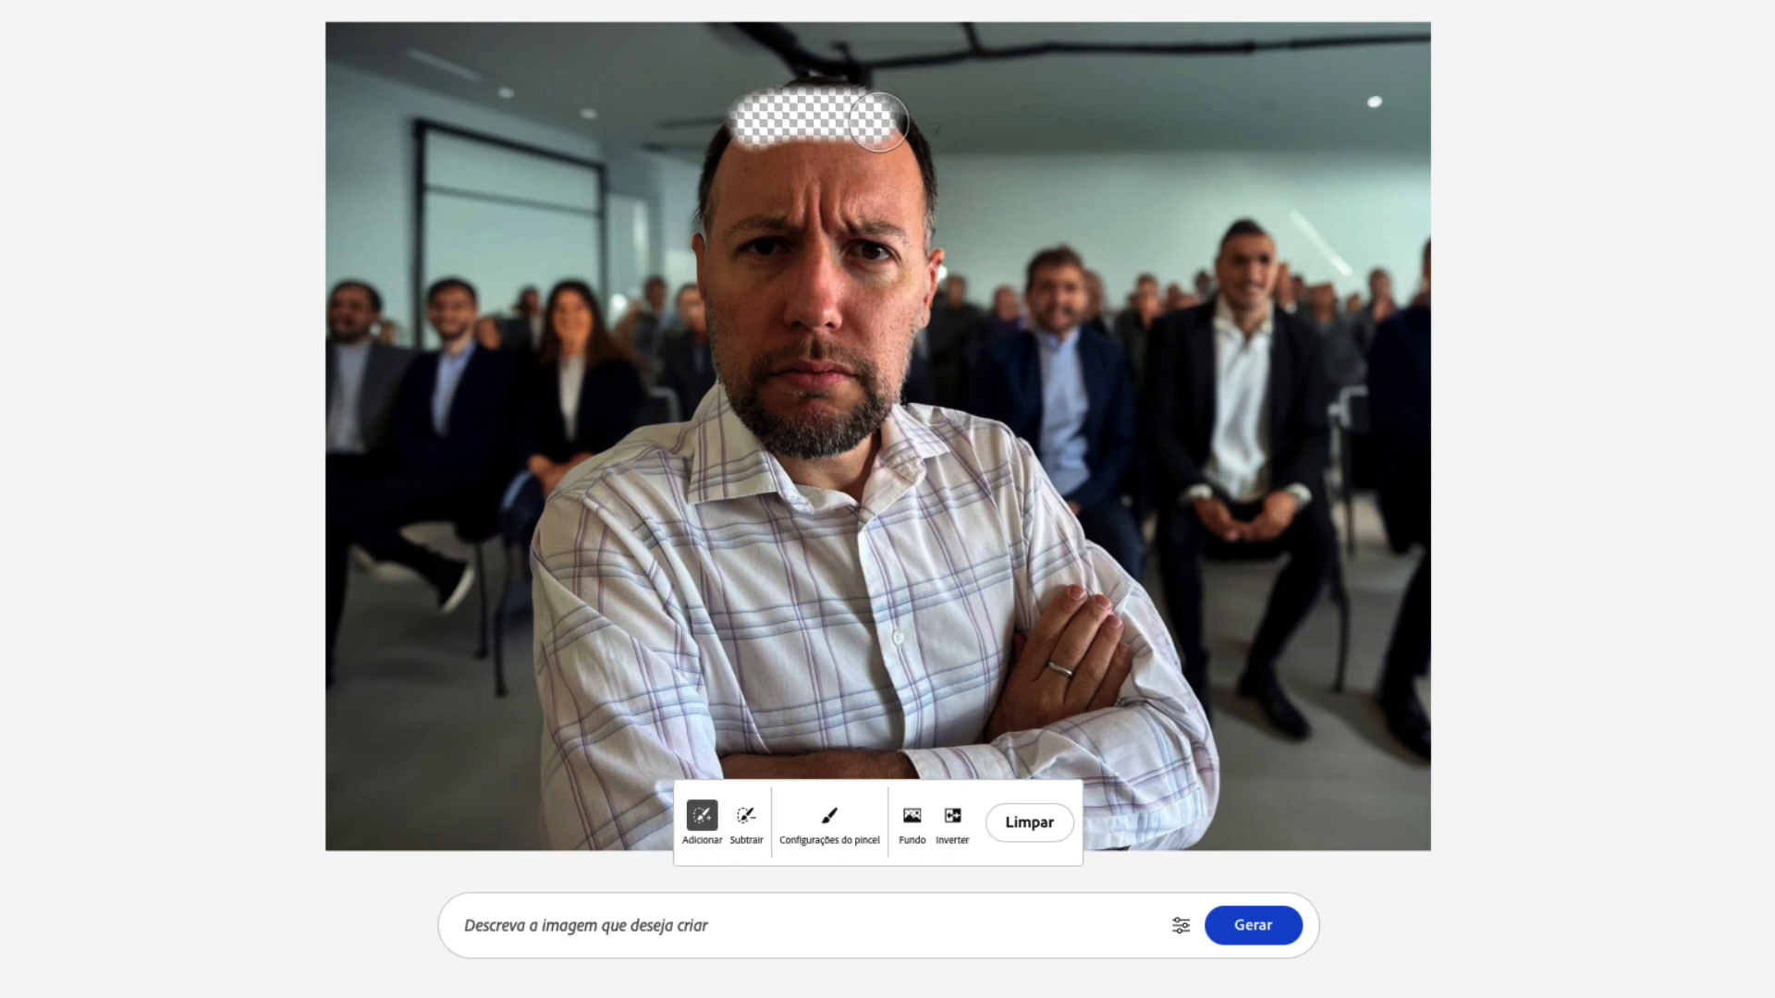
- Fill the erased area at the top of the man's head using the prompt "Cabelo" and select the second variation
click(565, 934)
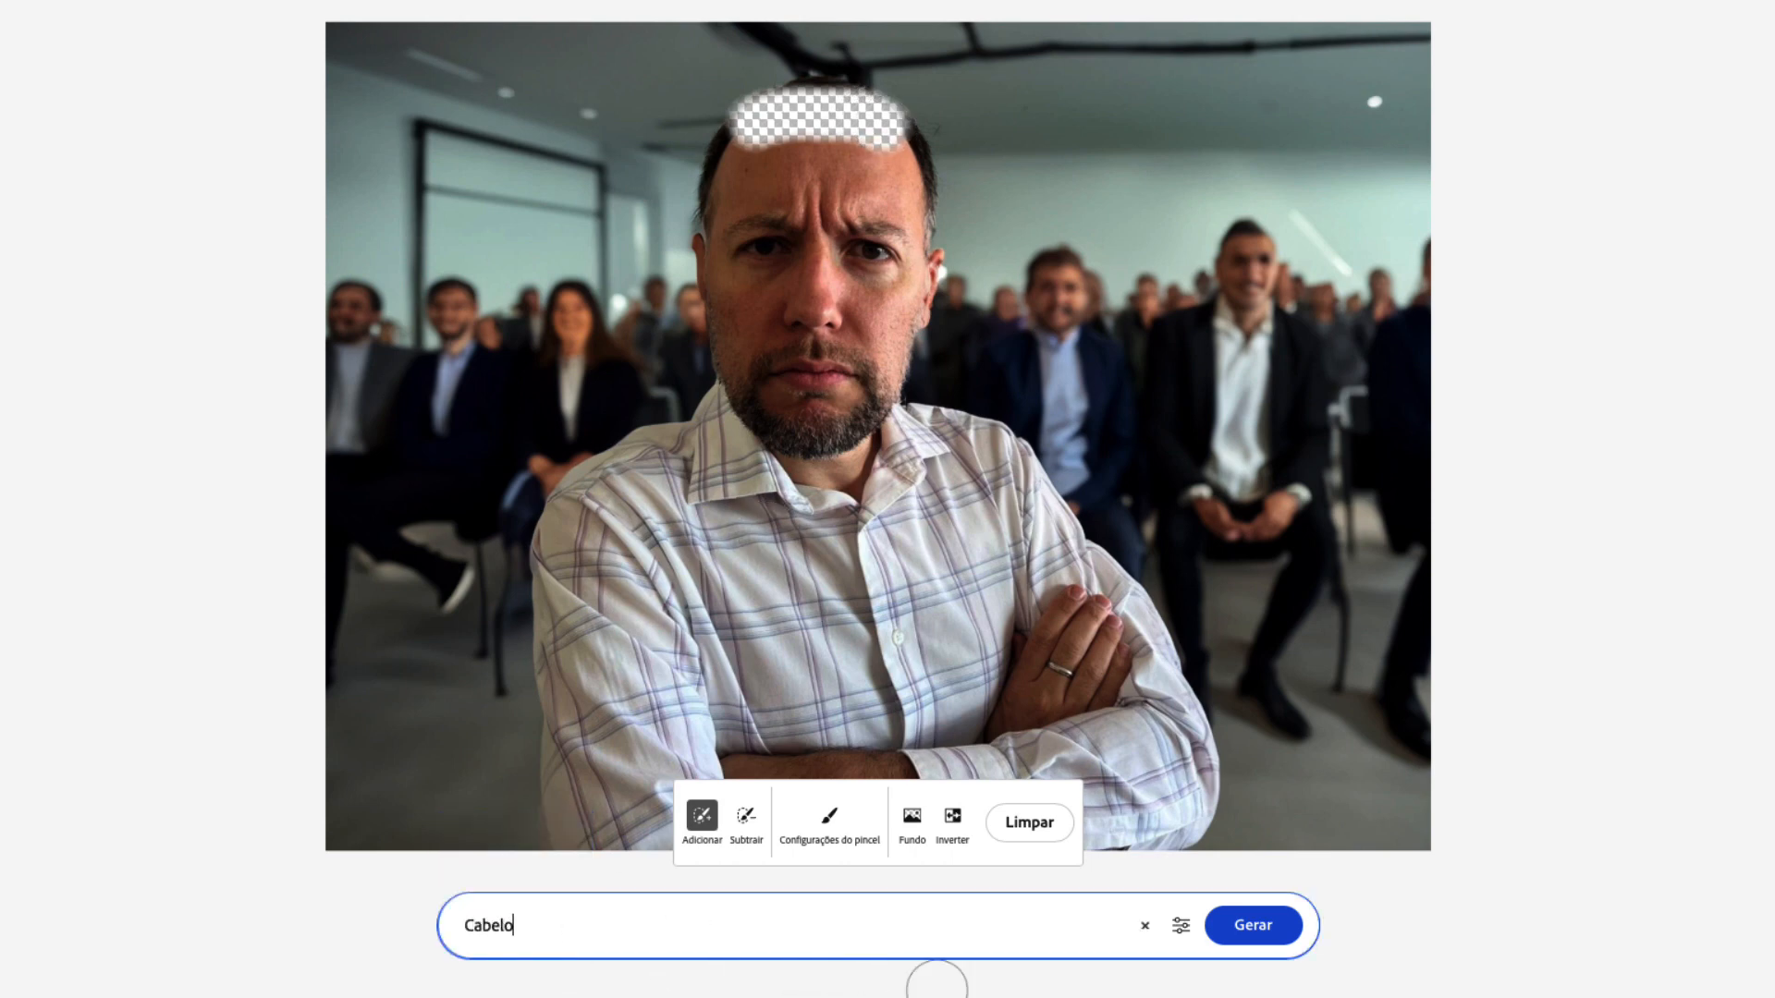
click(1243, 925)
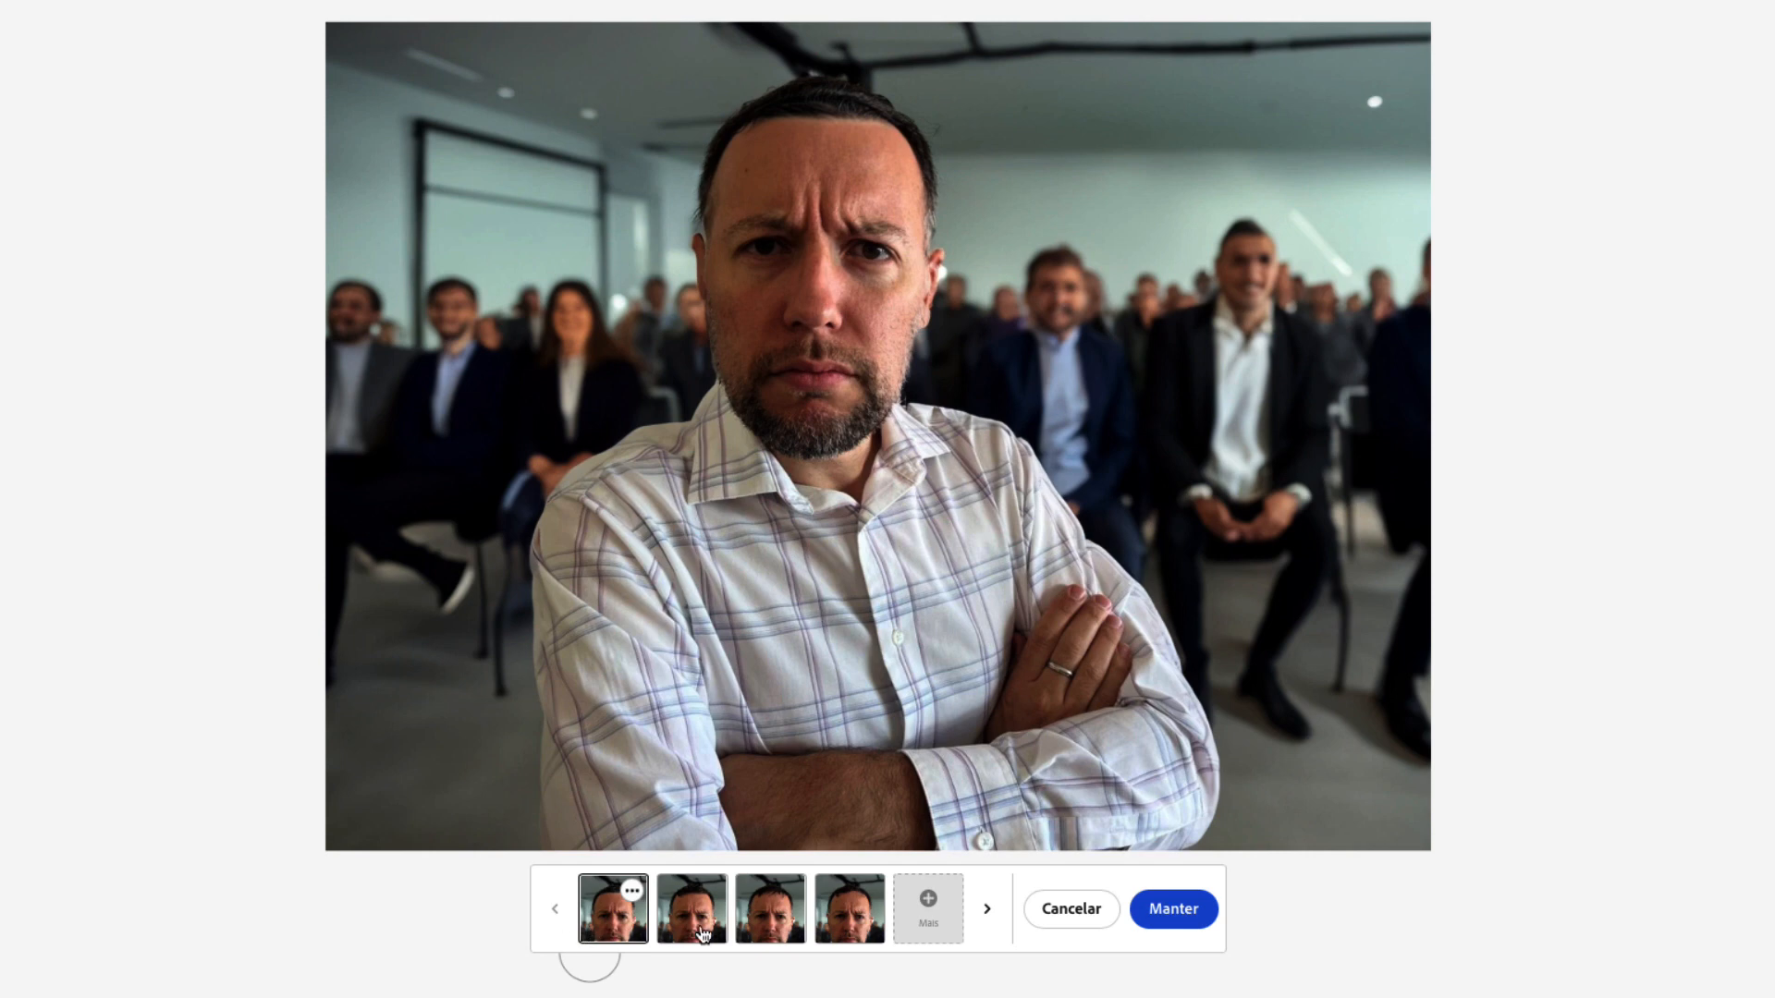
click(703, 934)
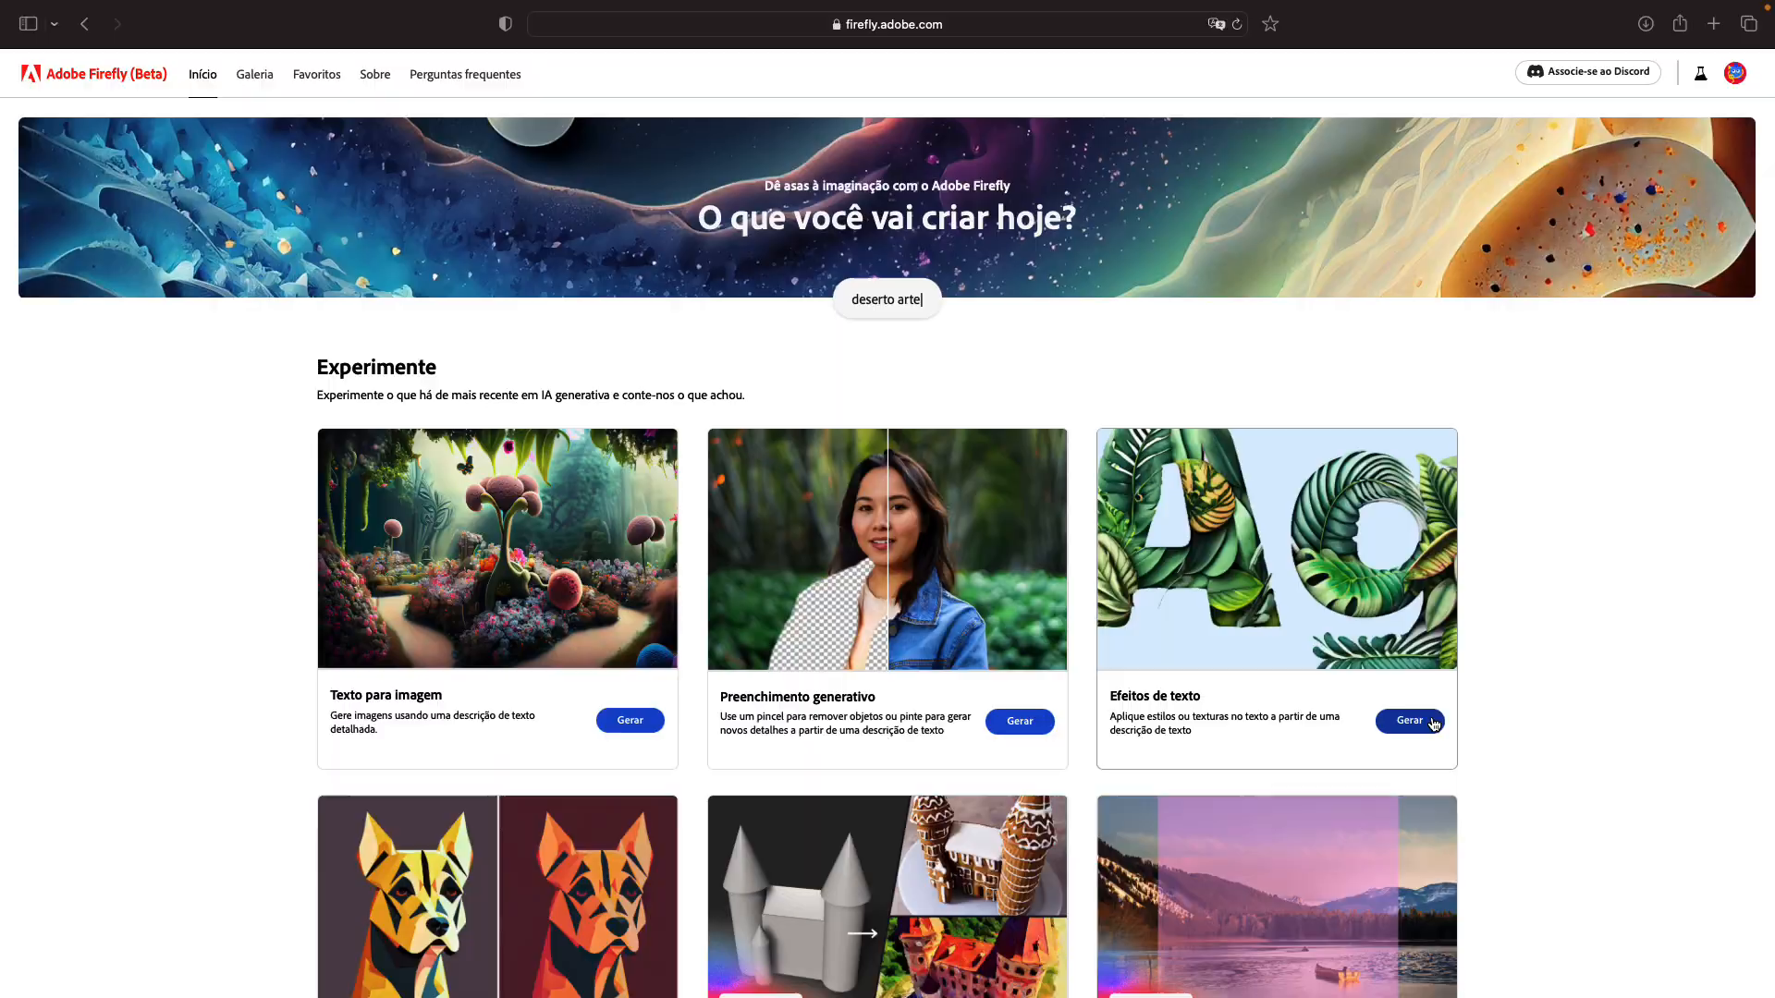
- Open Efeitos de texto and generate "Visionário IA" with the description "3D Luminoso neon azul com um estilo futurístico de cor bege luminoso de Inteligência Artificial"
click(1317, 901)
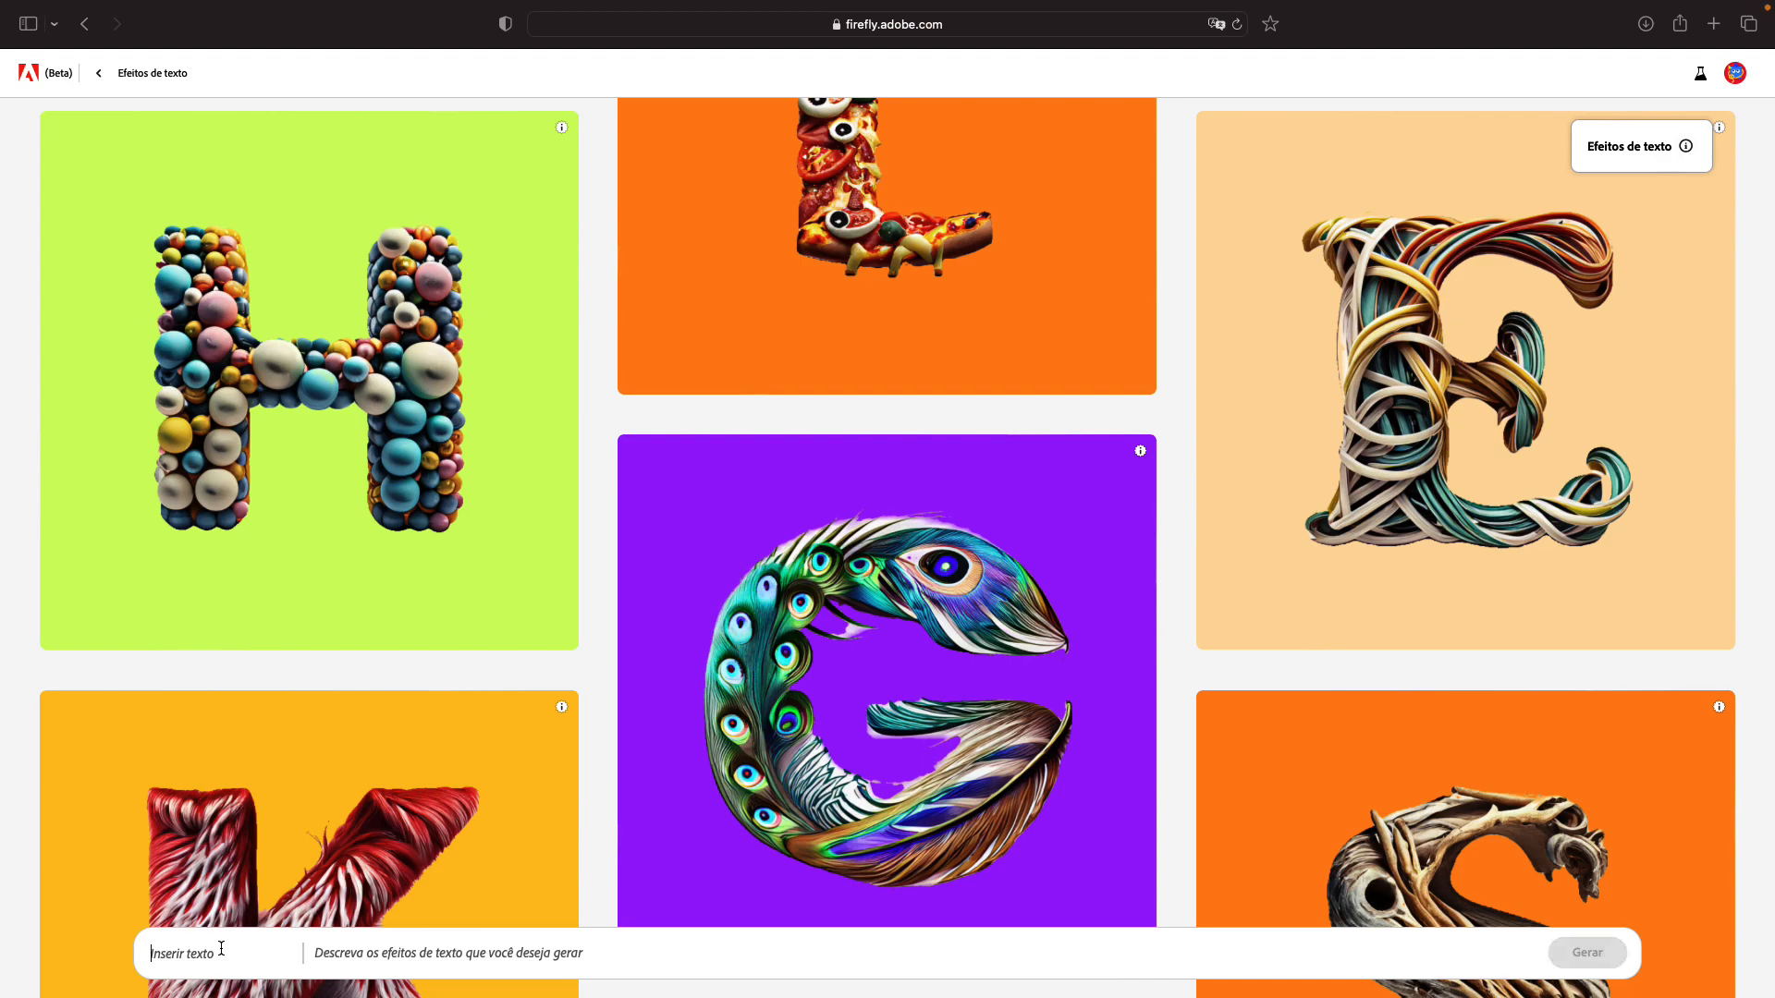
text(Visionário IA)
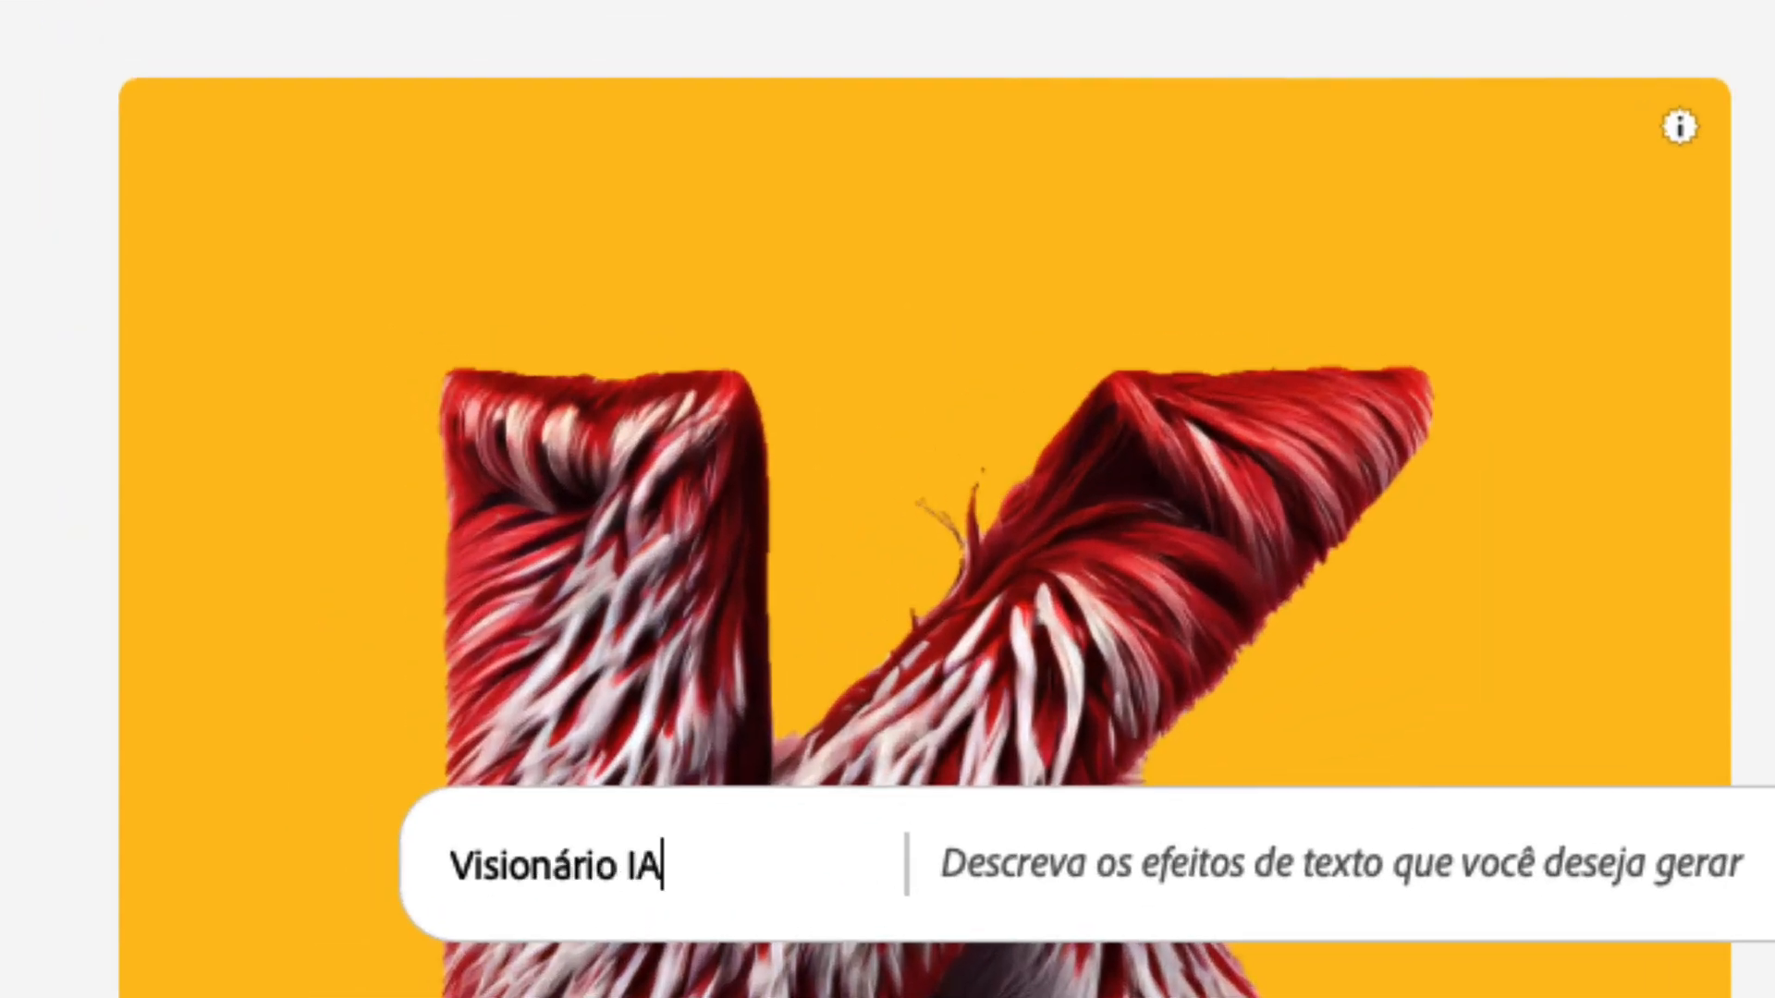
click(1088, 869)
text(3)
text(ul com um estilo futur)
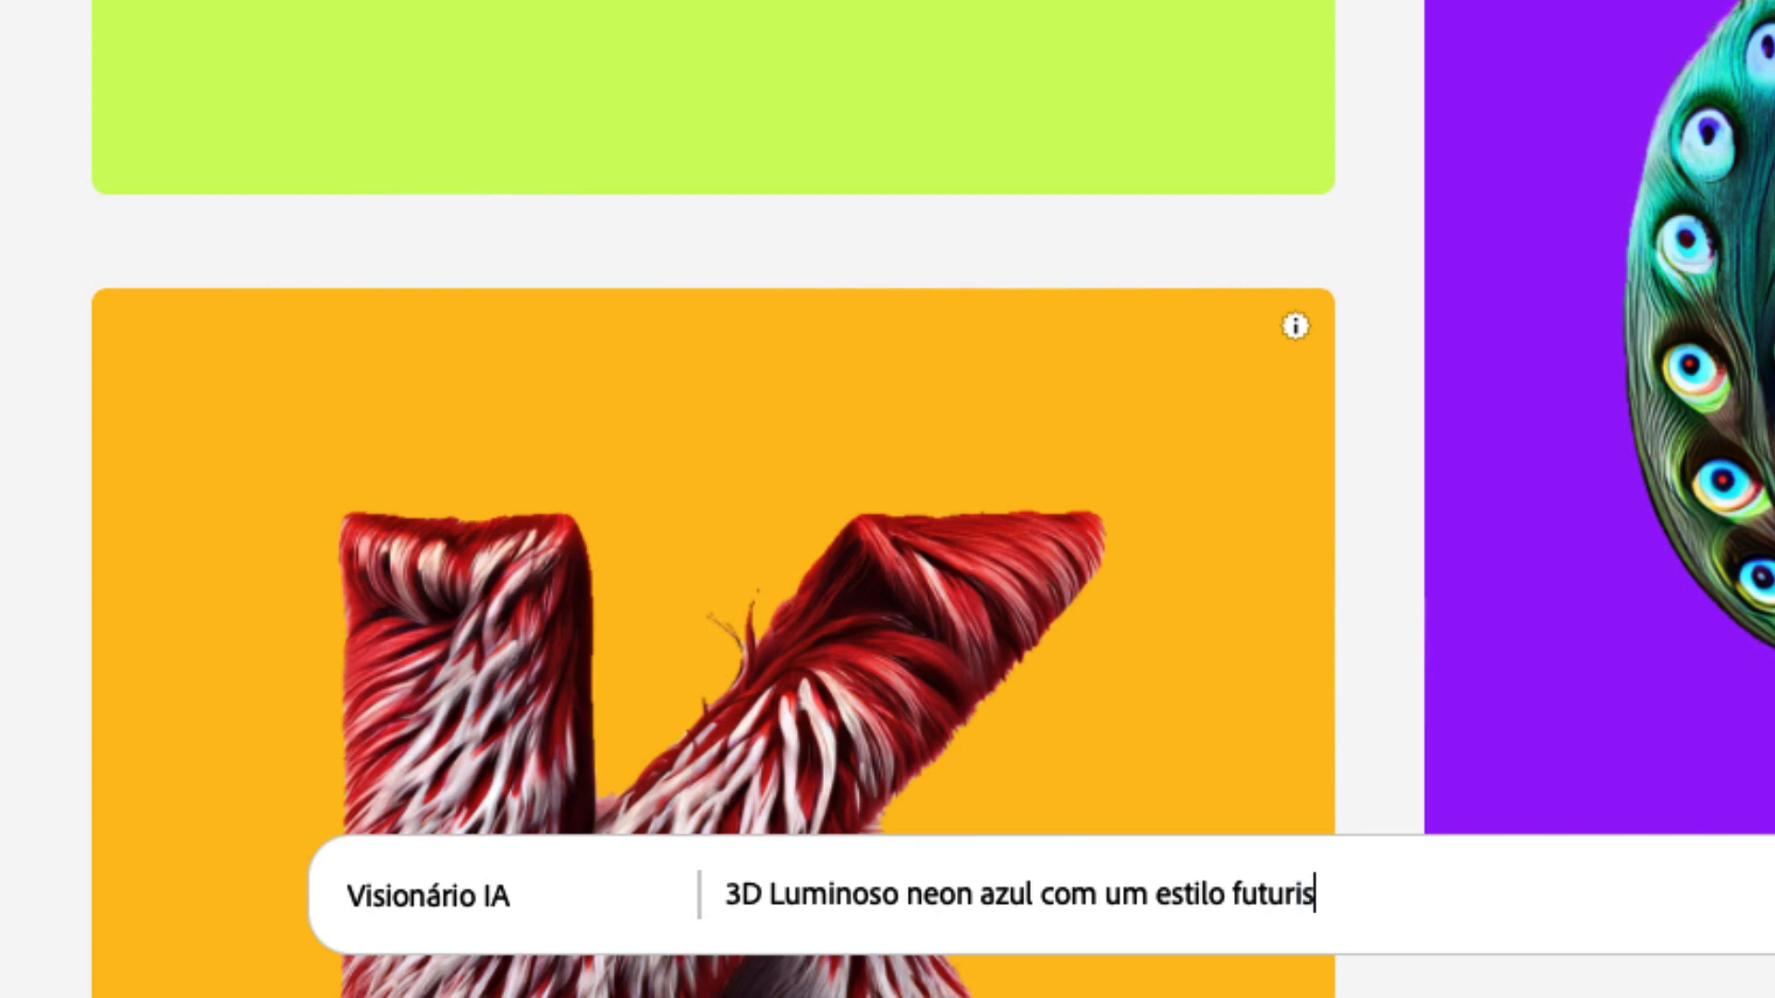
text(is)
key(BackSpace)
key(BackSpace)
text(luminoso de Inteligência Artificial)
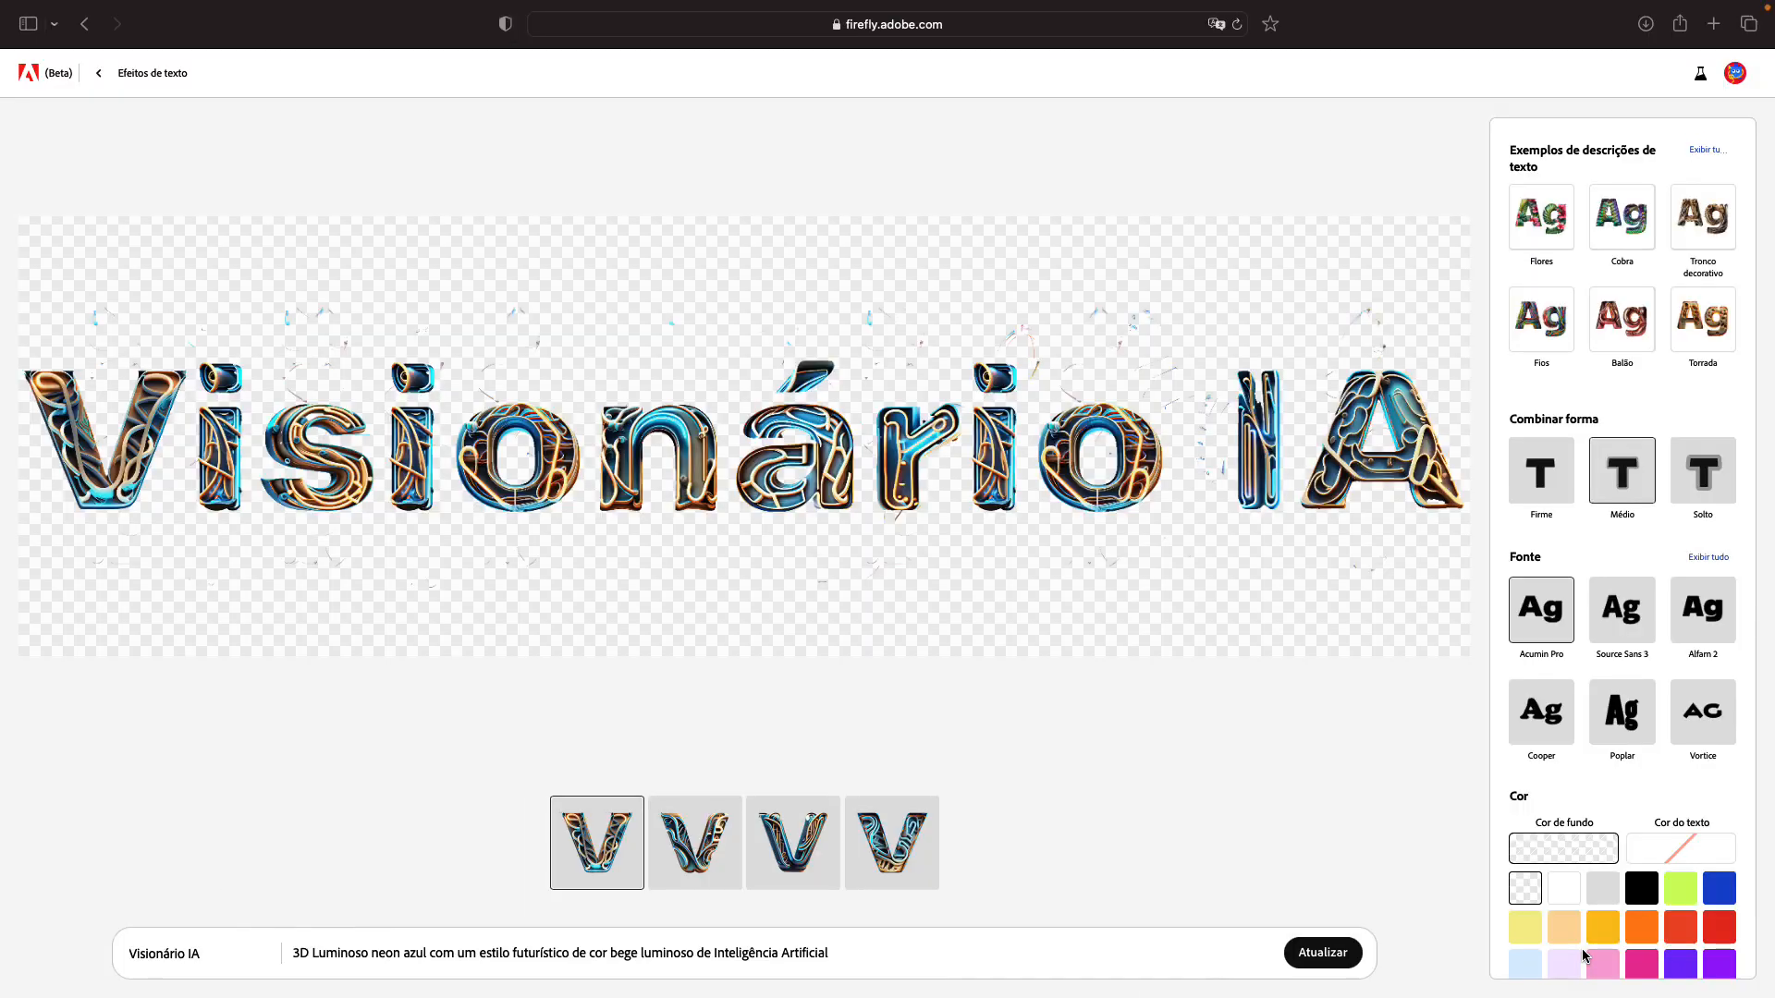
- Select the second lettering variation, then restyle the text with the Solto shape fit and the Source Sans 3 font
click(692, 844)
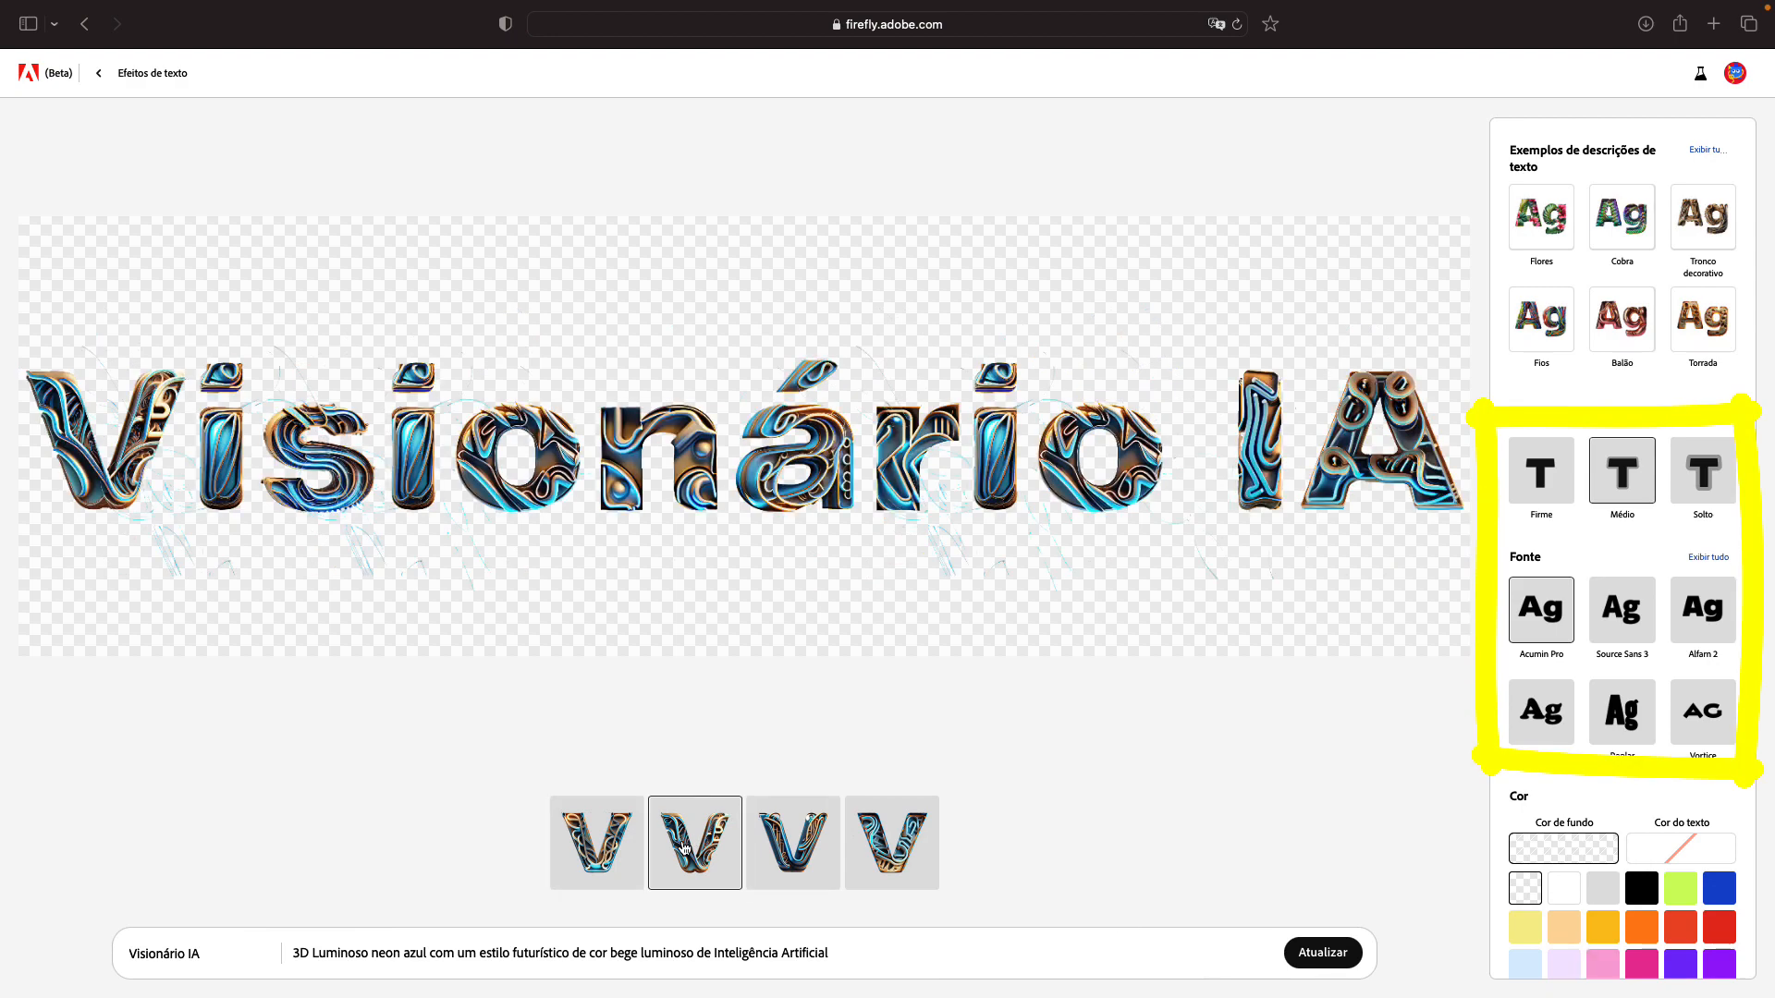
click(1717, 477)
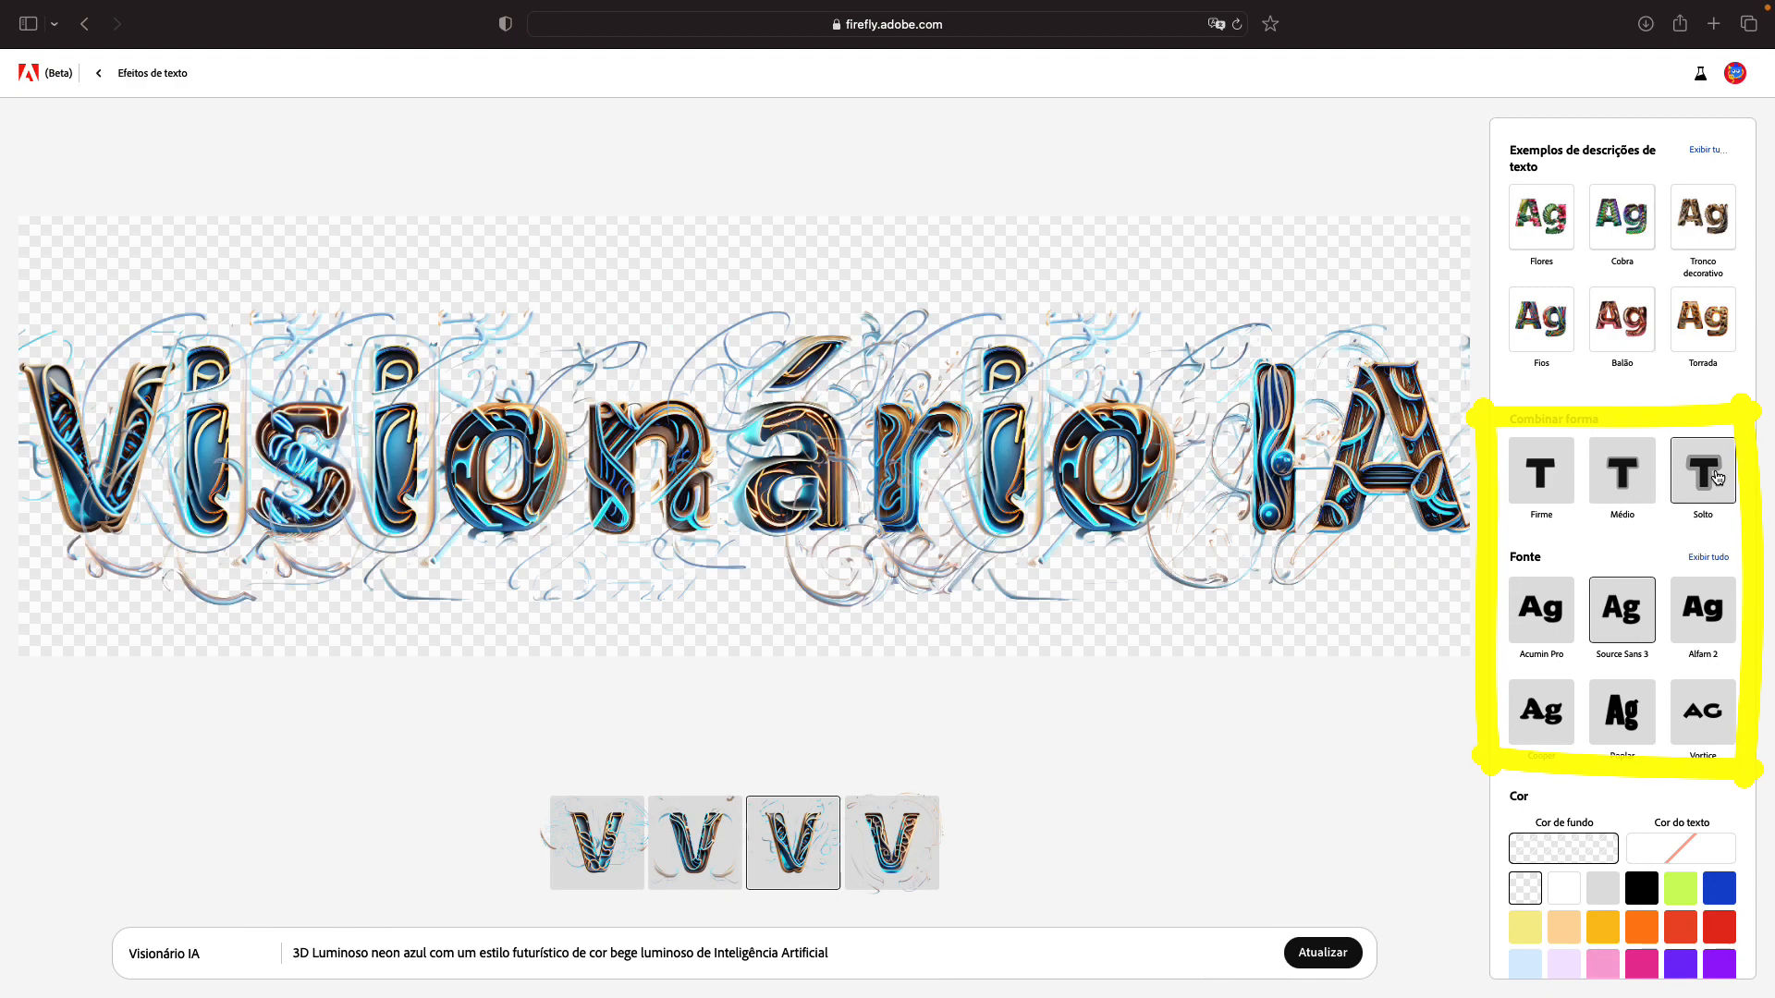